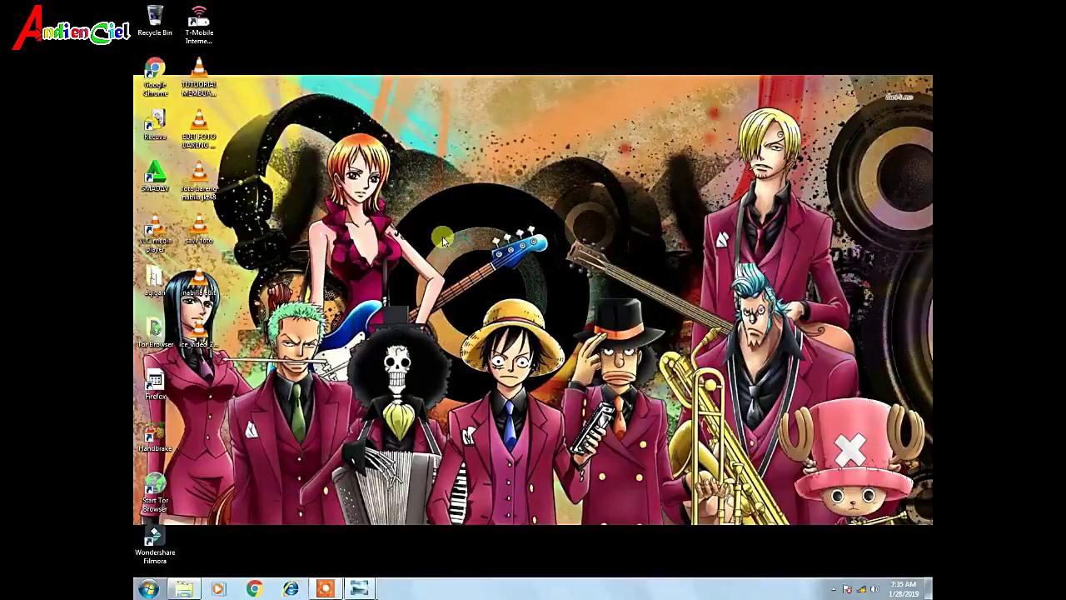
Open the forest bridge selfie in Adobe Photoshop CS3 from Photo Viewer
mouse_move(359, 588)
click(422, 519)
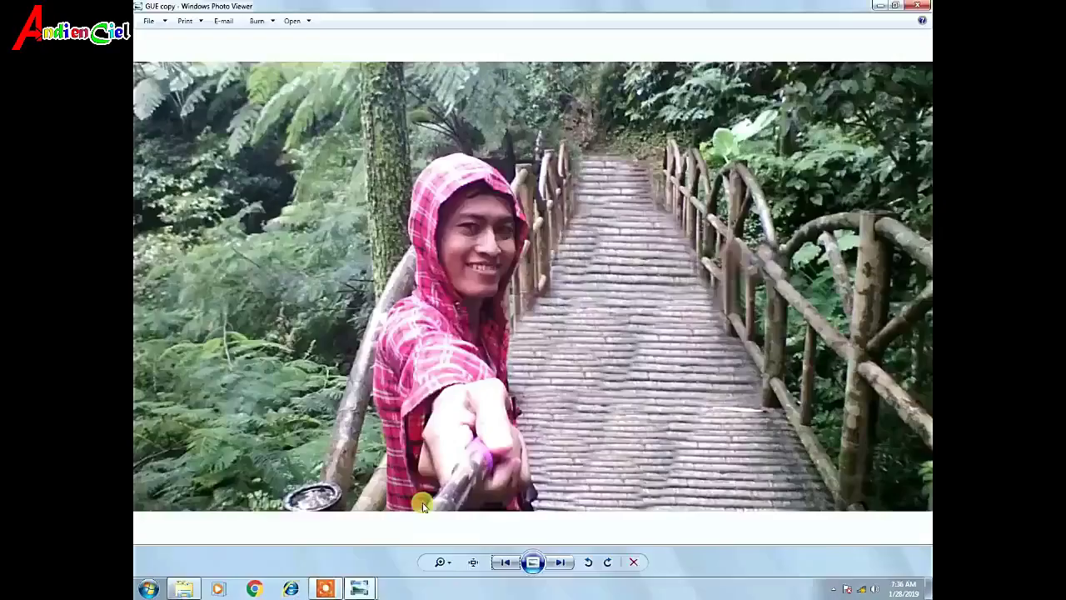
right_click(492, 195)
mouse_move(550, 201)
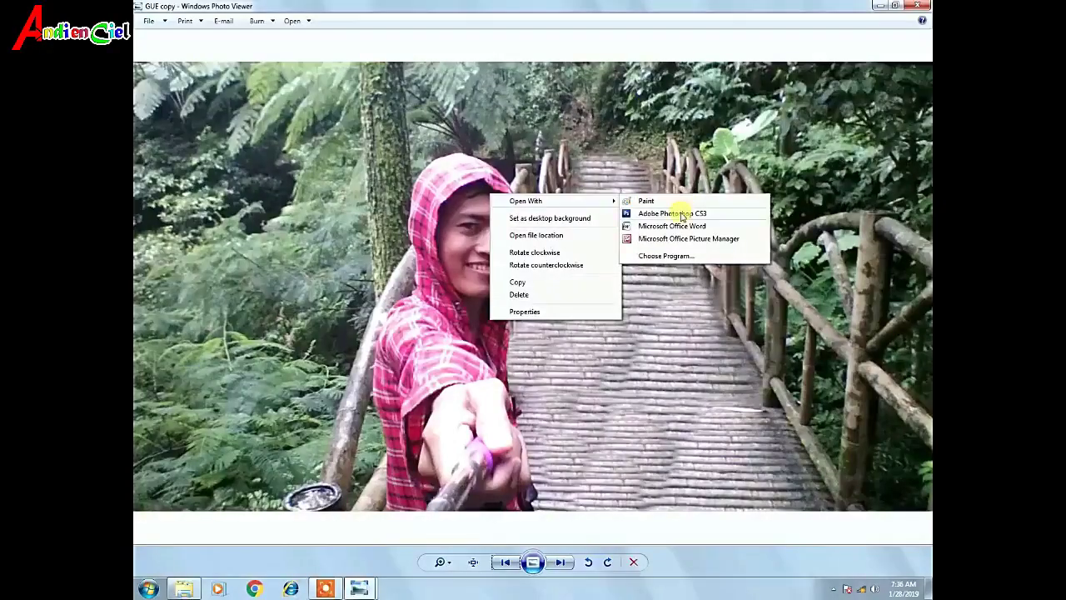
click(681, 214)
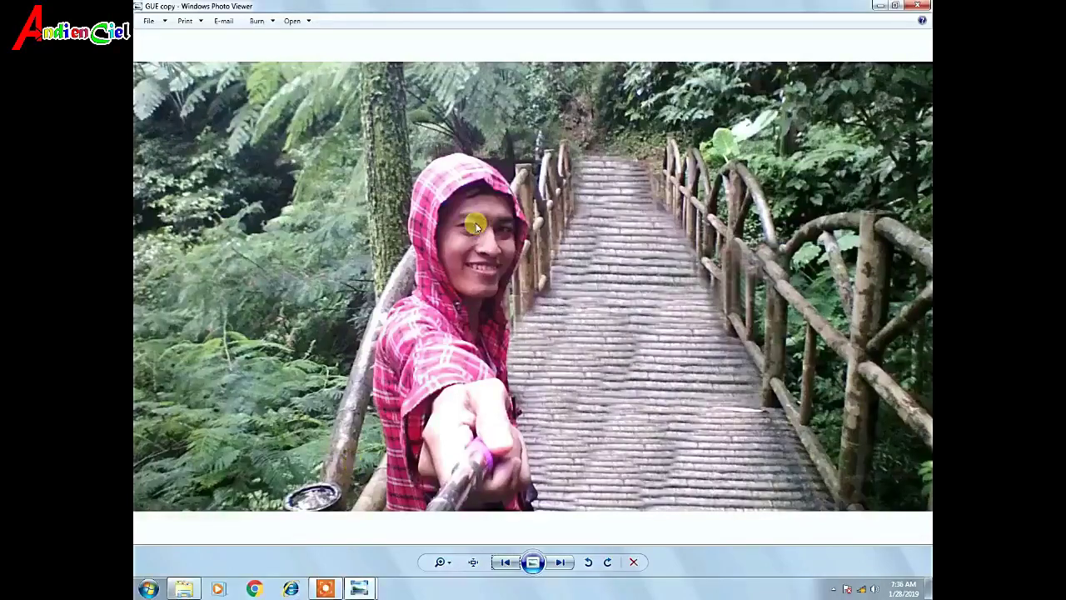
Open the pink hijab photo in Adobe Photoshop CS3 as well
click(296, 508)
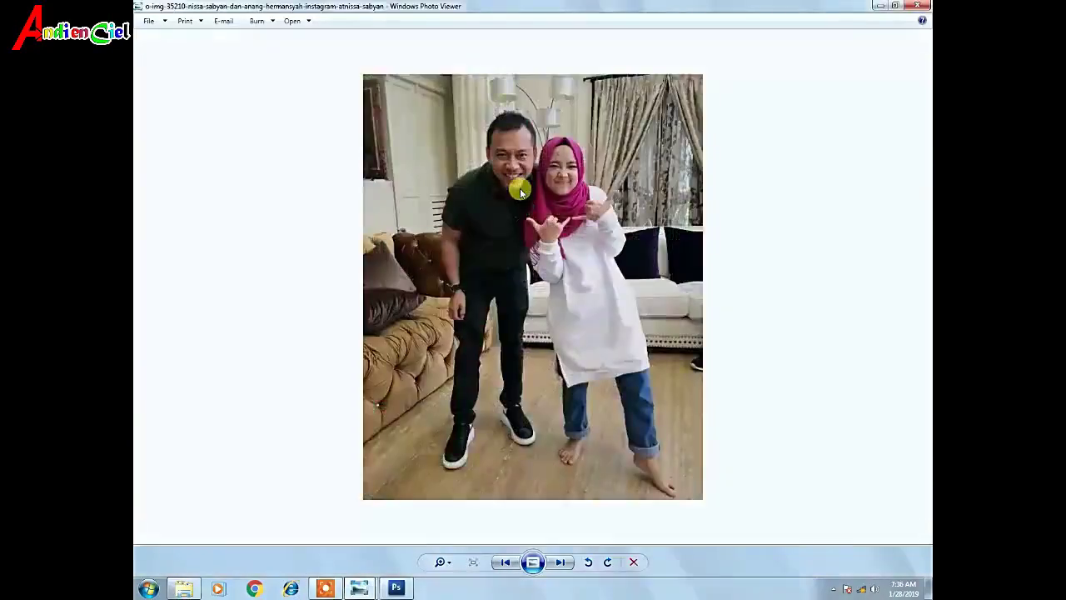
right_click(519, 189)
click(690, 209)
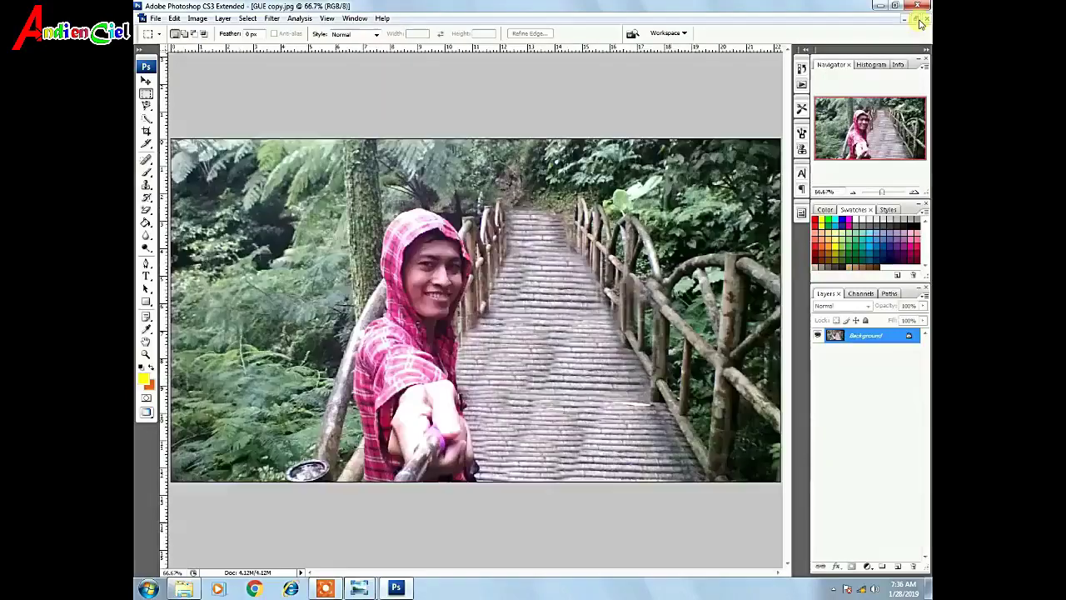
Float the document windows and maximize the hijab photo
click(918, 20)
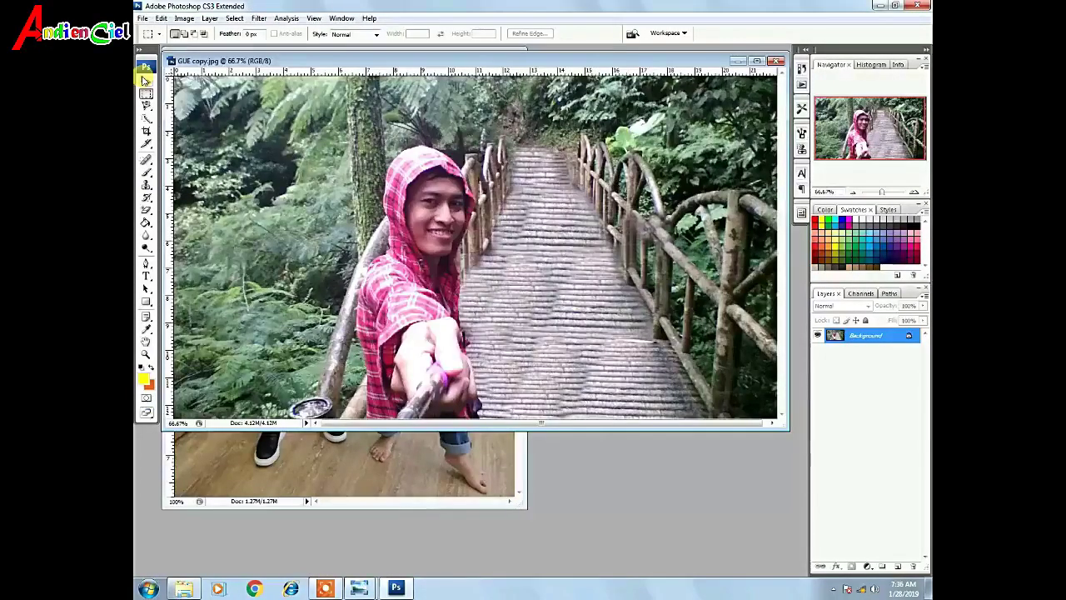
click(145, 79)
click(350, 467)
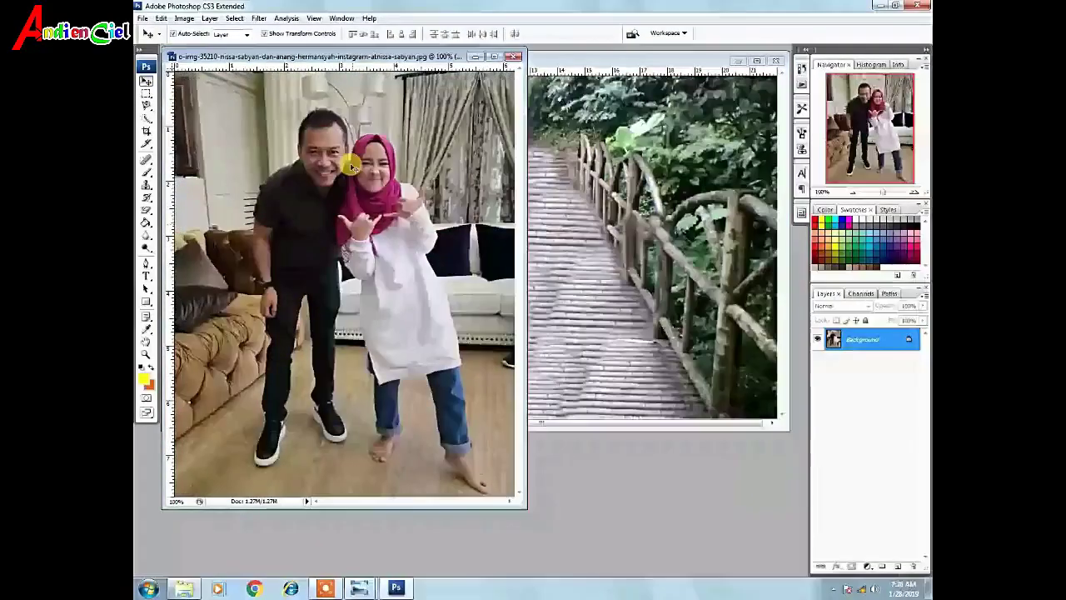
click(494, 56)
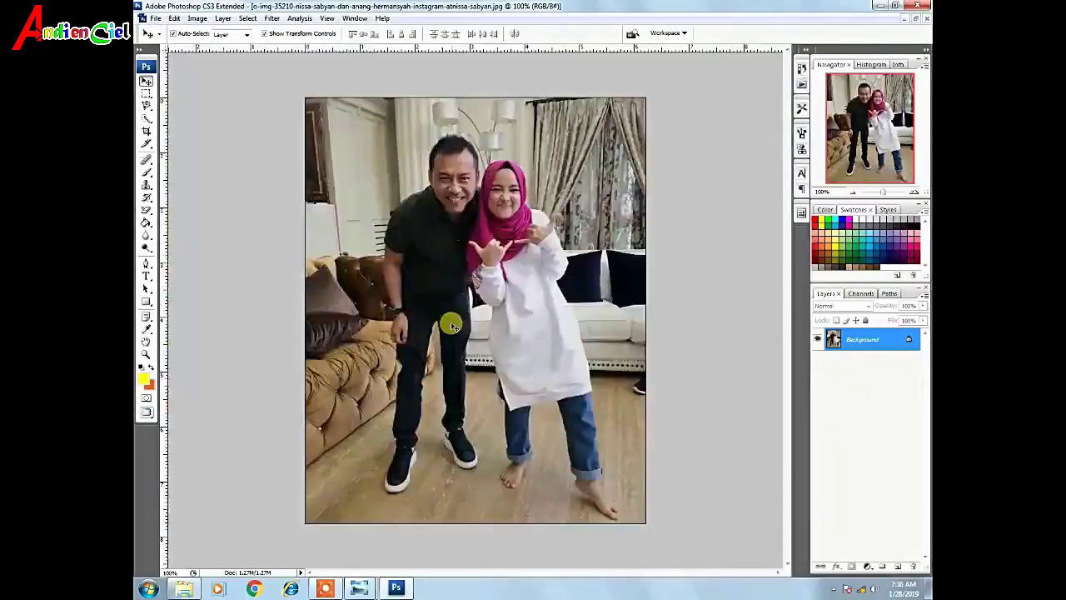
Zoom the hijab photo to 300% and place trial Pen anchors on the girl's foot
click(145, 264)
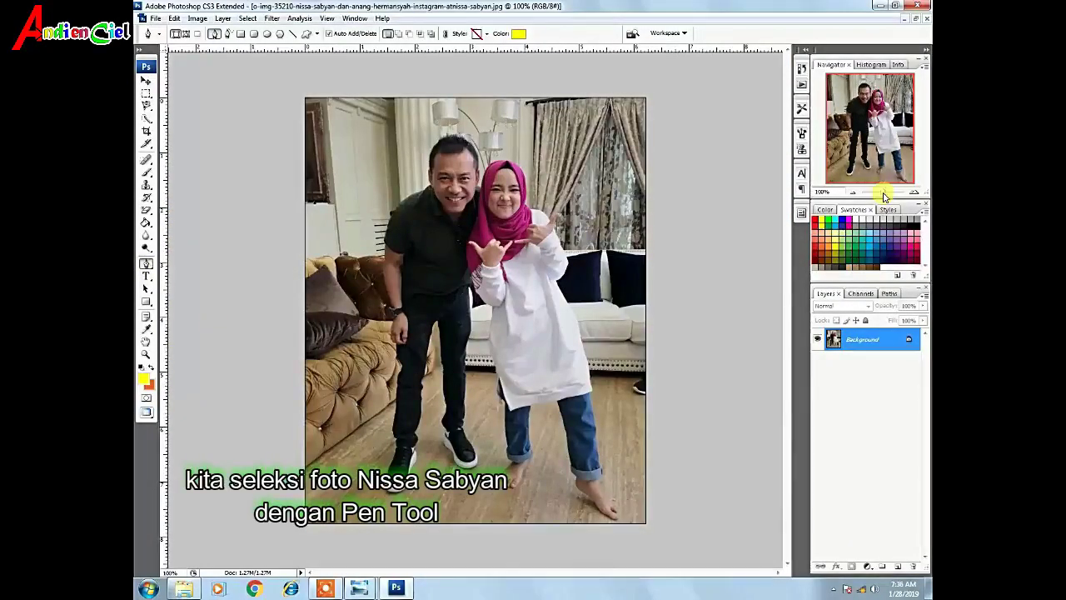
drag(885, 193, 891, 196)
click(886, 160)
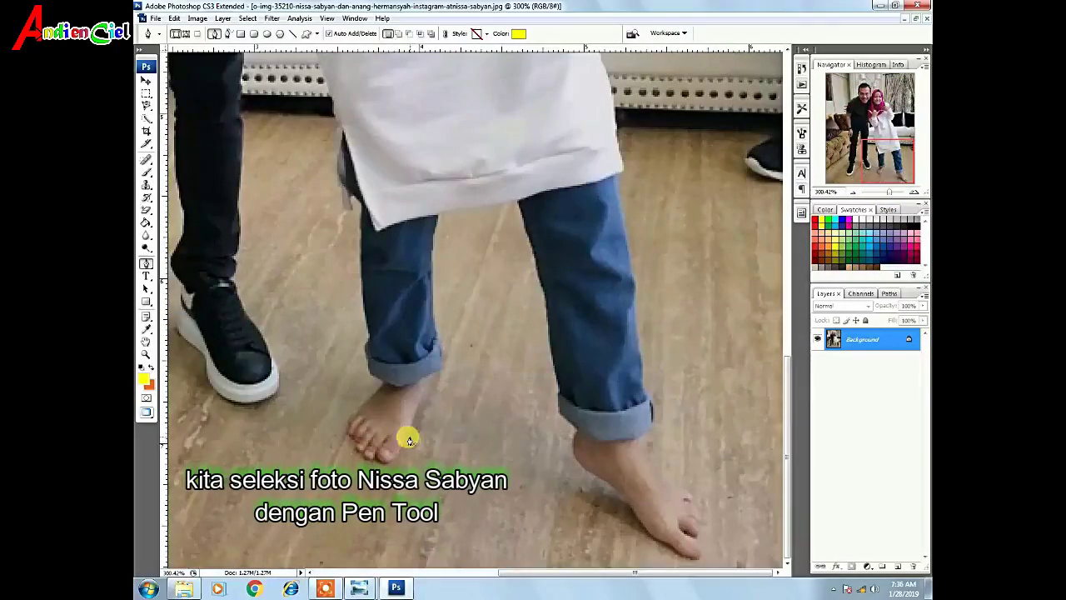
click(409, 438)
click(381, 458)
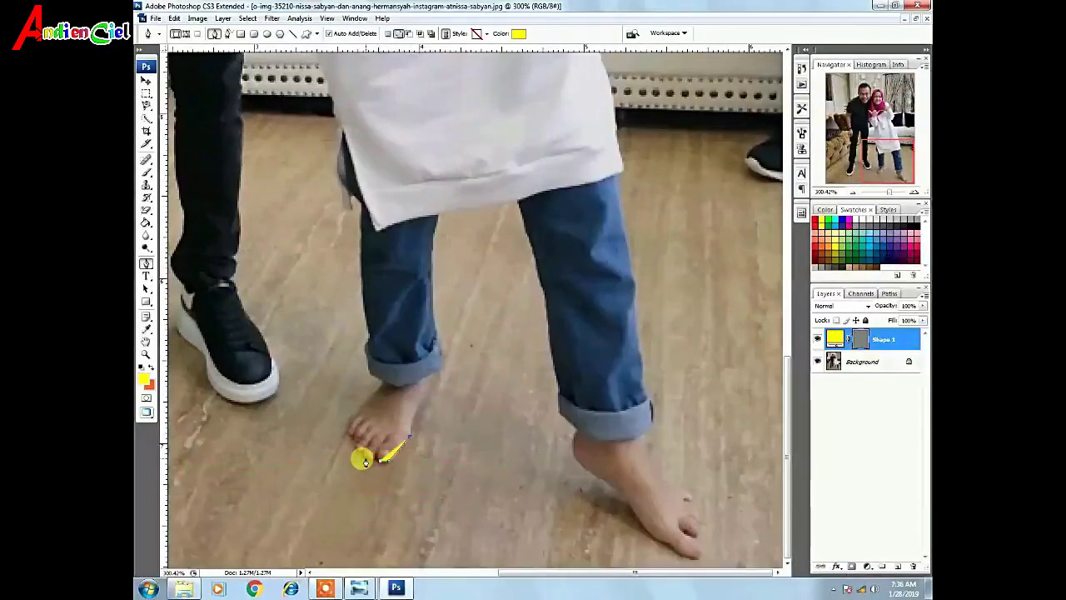
Step backward until the stray Shape 1 layer on the foot is removed
click(174, 18)
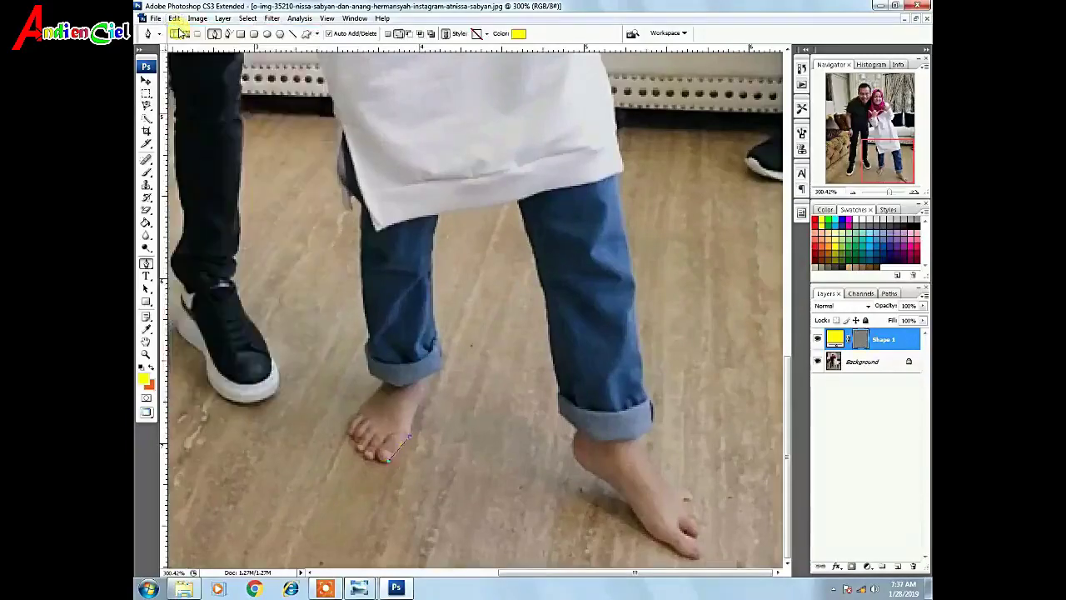
click(174, 18)
click(187, 53)
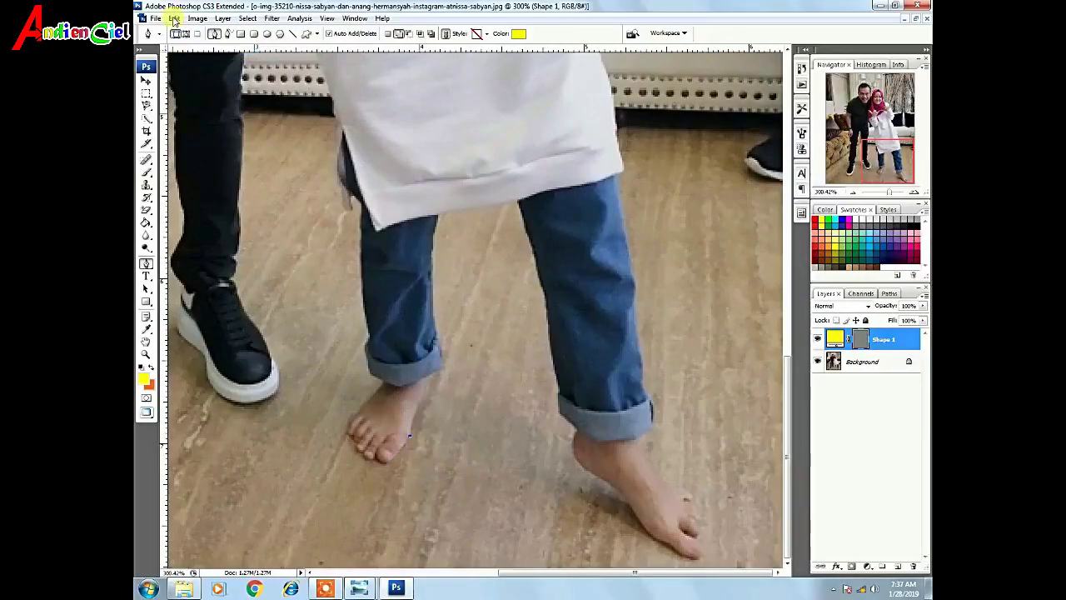
click(174, 19)
click(184, 53)
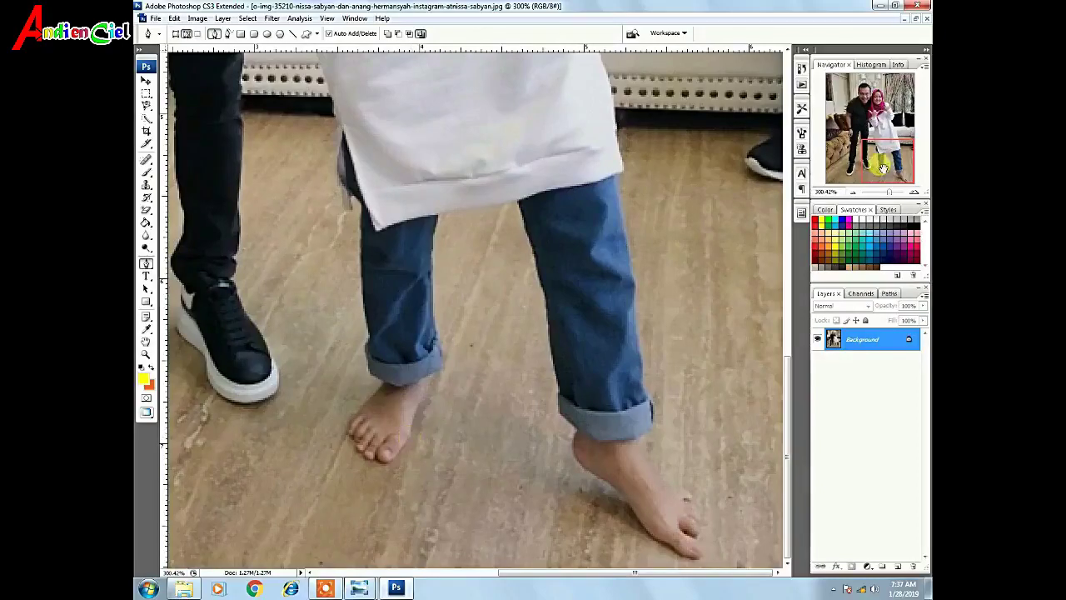
drag(880, 165, 880, 130)
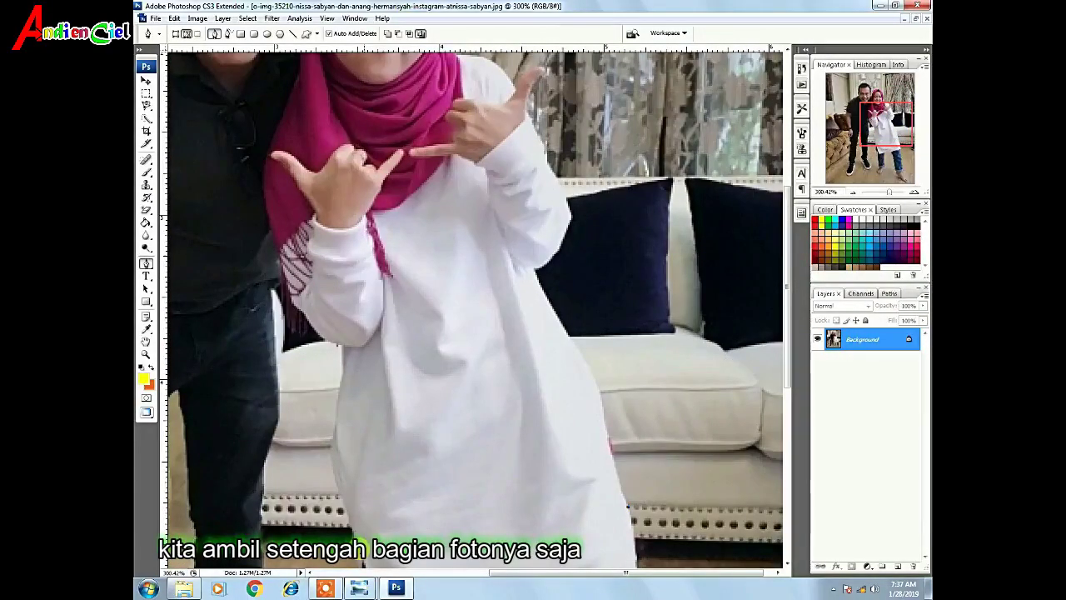
Trace the Pen path up the girl's side and around the top of her pink hijab
mouse_move(355, 533)
mouse_down()
mouse_move(331, 451)
mouse_move(342, 350)
mouse_move(316, 340)
mouse_move(281, 295)
mouse_move(264, 221)
mouse_move(261, 158)
mouse_move(283, 97)
mouse_up()
scroll(550, 214, up, 3)
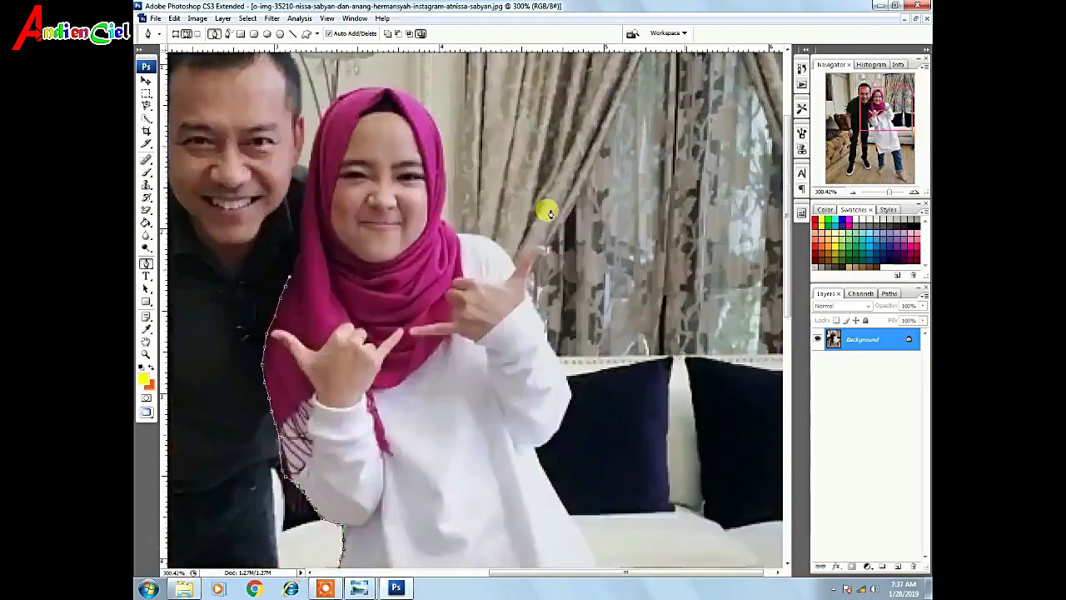
drag(292, 253, 298, 234)
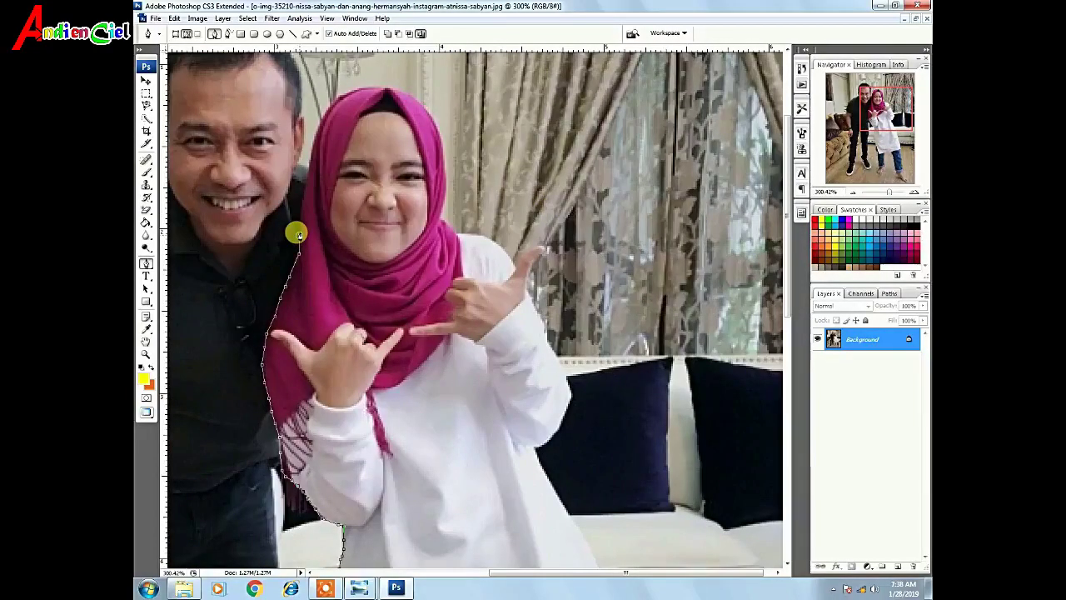
click(304, 180)
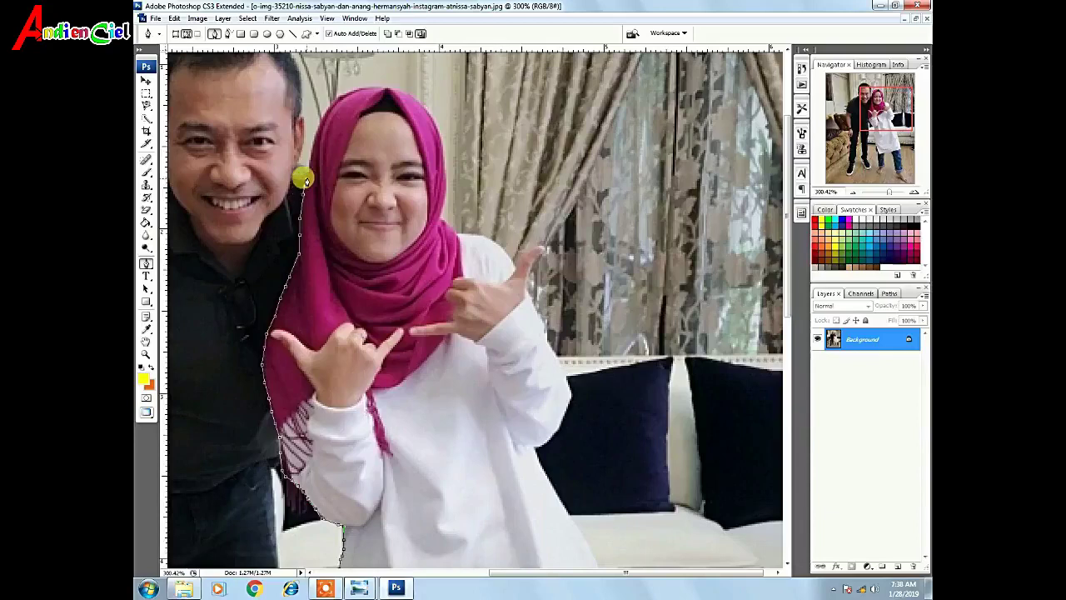
click(308, 150)
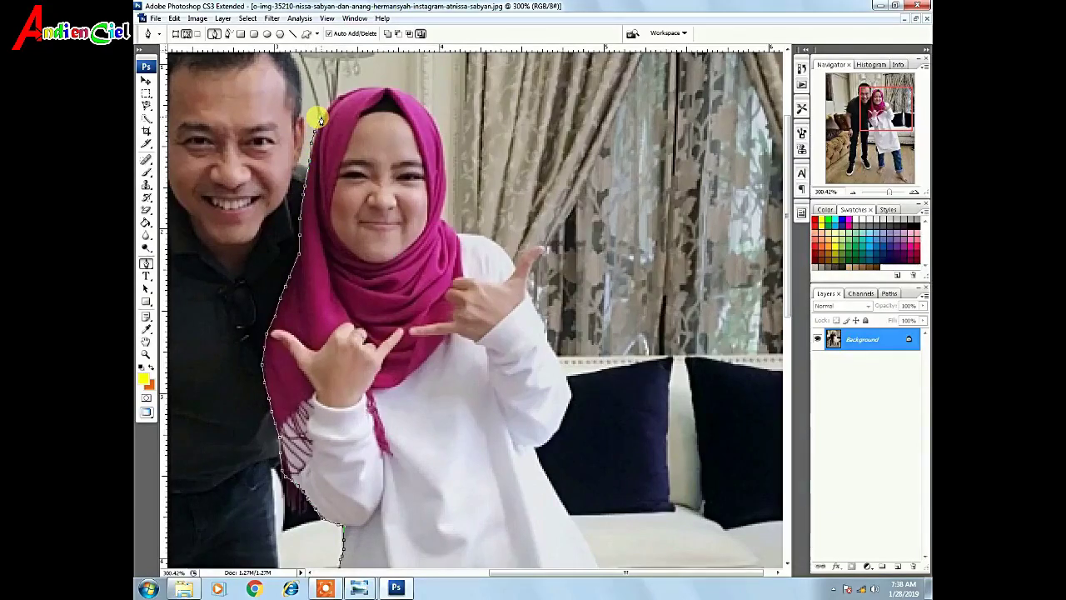
click(316, 123)
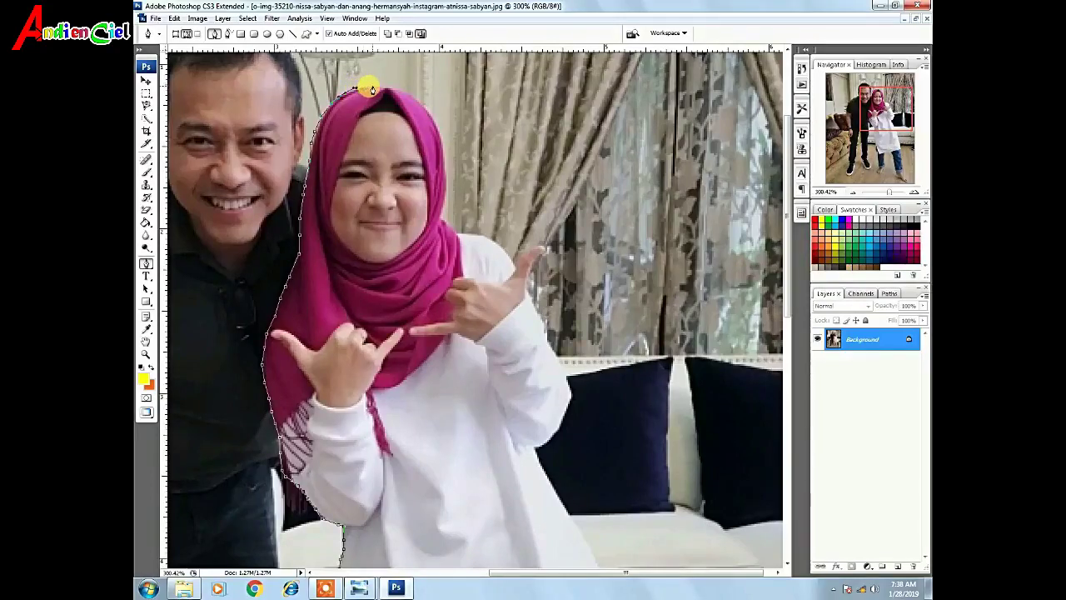
click(392, 87)
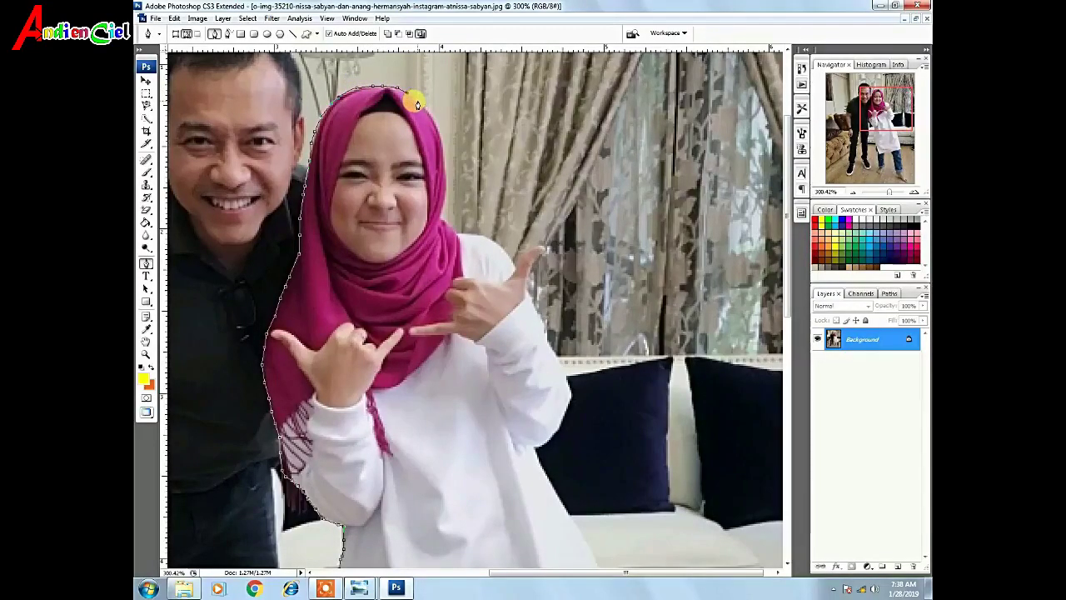
click(422, 106)
click(443, 163)
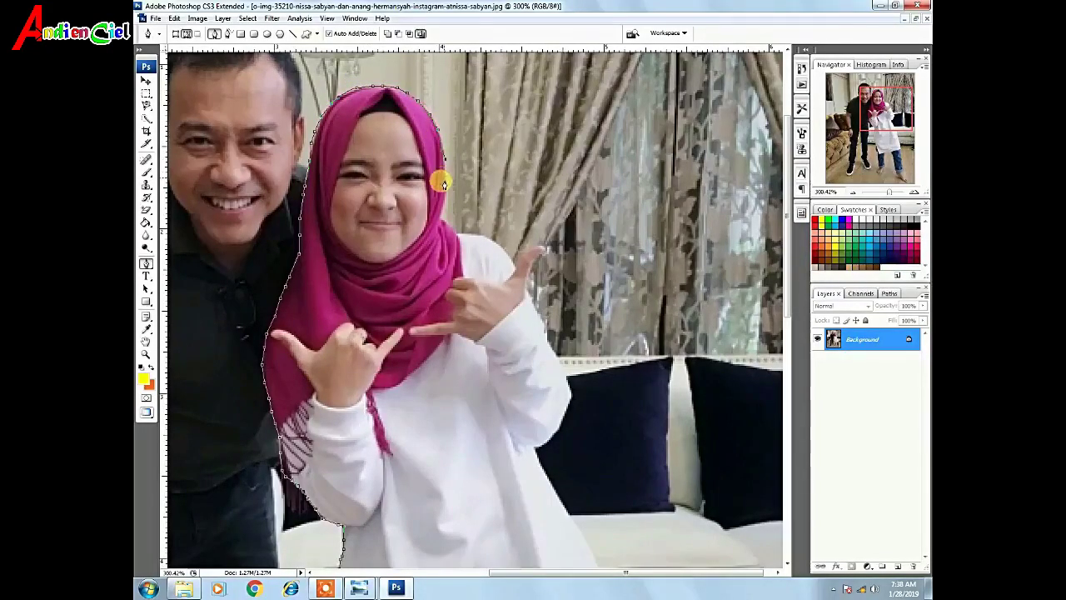
click(442, 207)
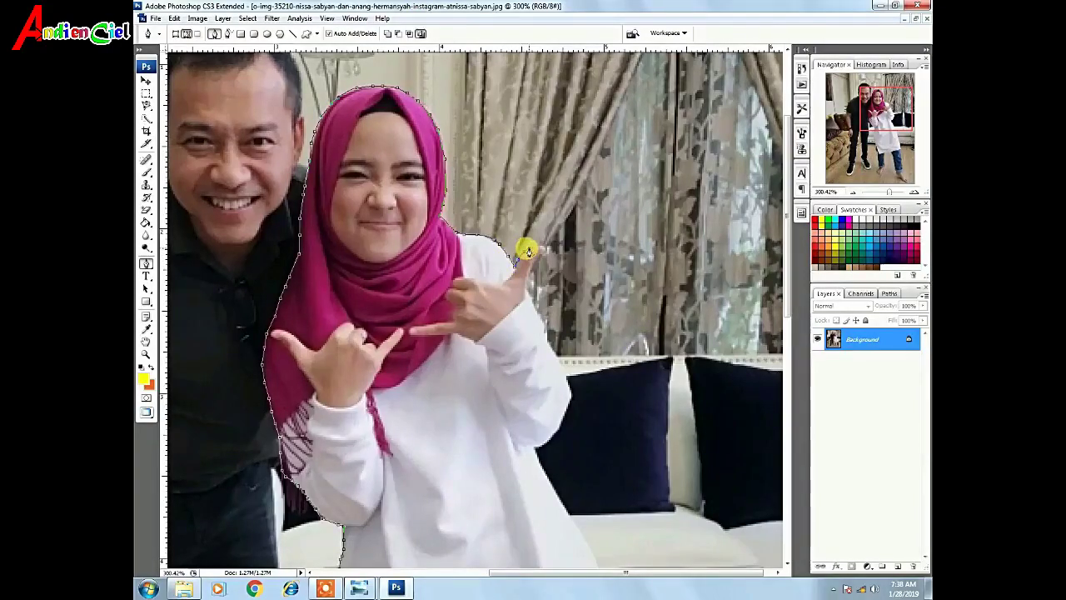
Continue the path around the raised thumb and sleeve, closing it across the white shirt
drag(536, 249, 542, 257)
click(518, 265)
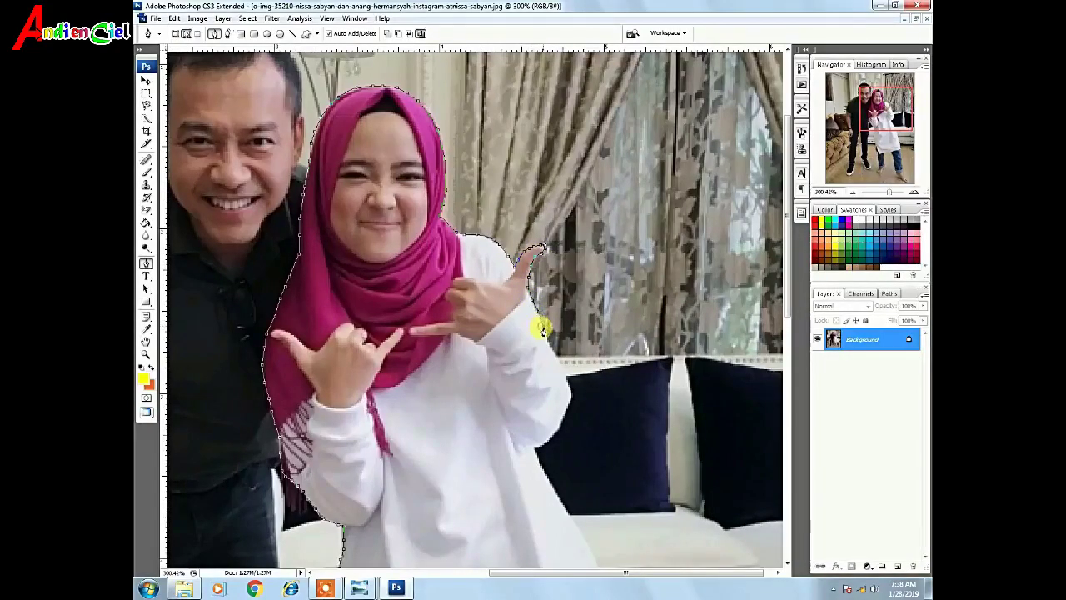
drag(543, 331, 558, 363)
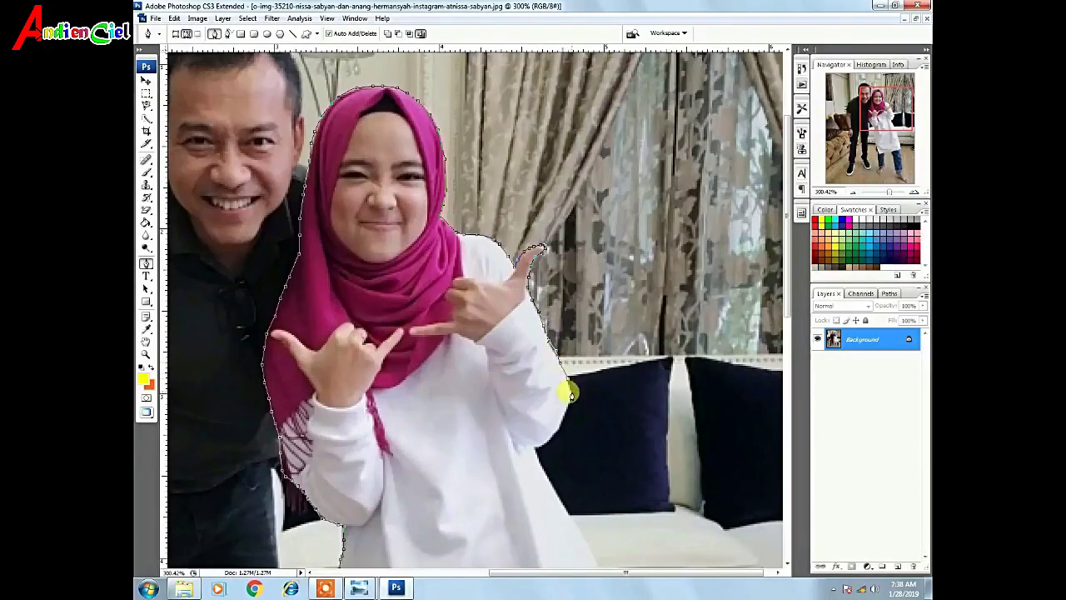
click(572, 397)
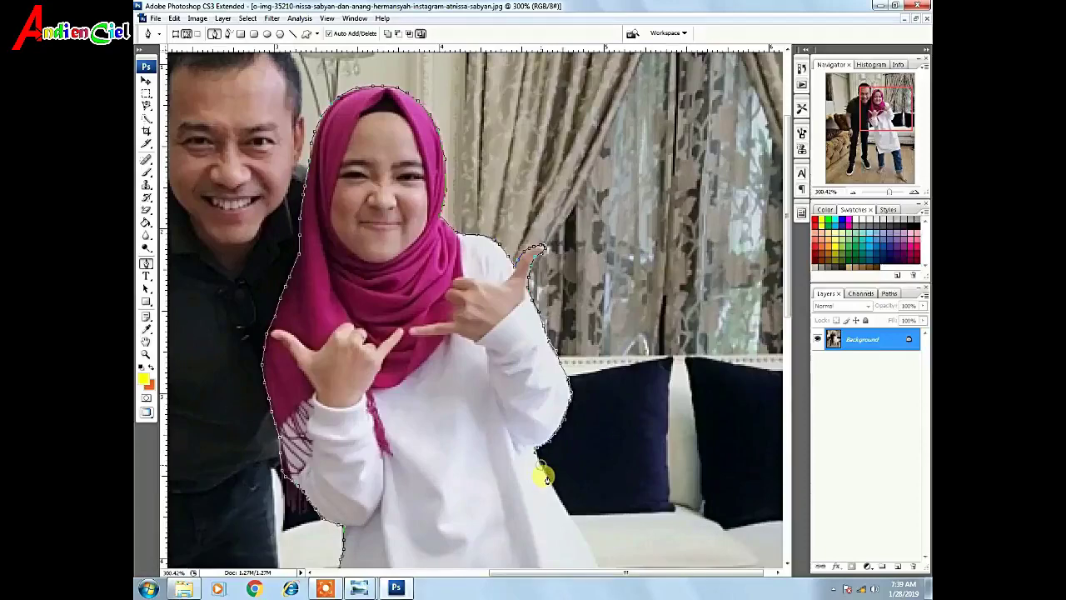
drag(877, 92, 880, 121)
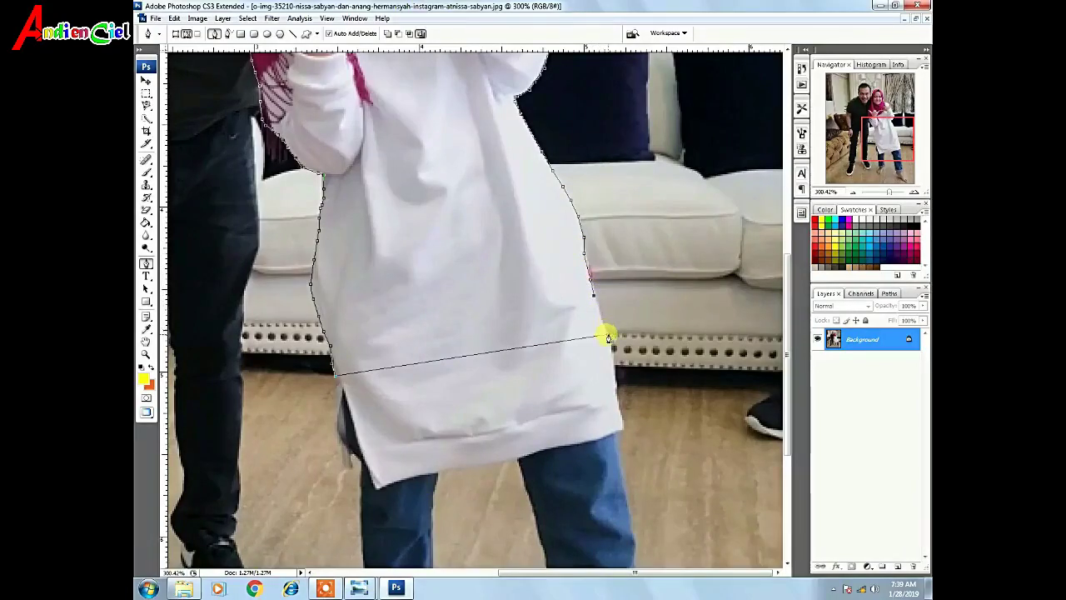
click(608, 336)
Convert the closed path around the girl into a selection
right_click(407, 199)
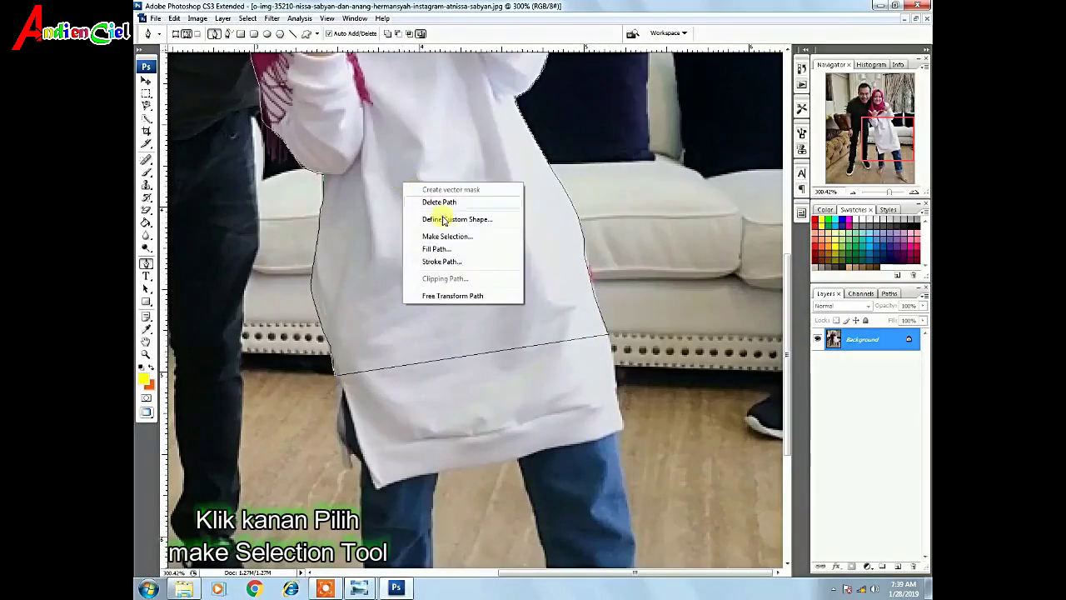
click(447, 236)
click(592, 175)
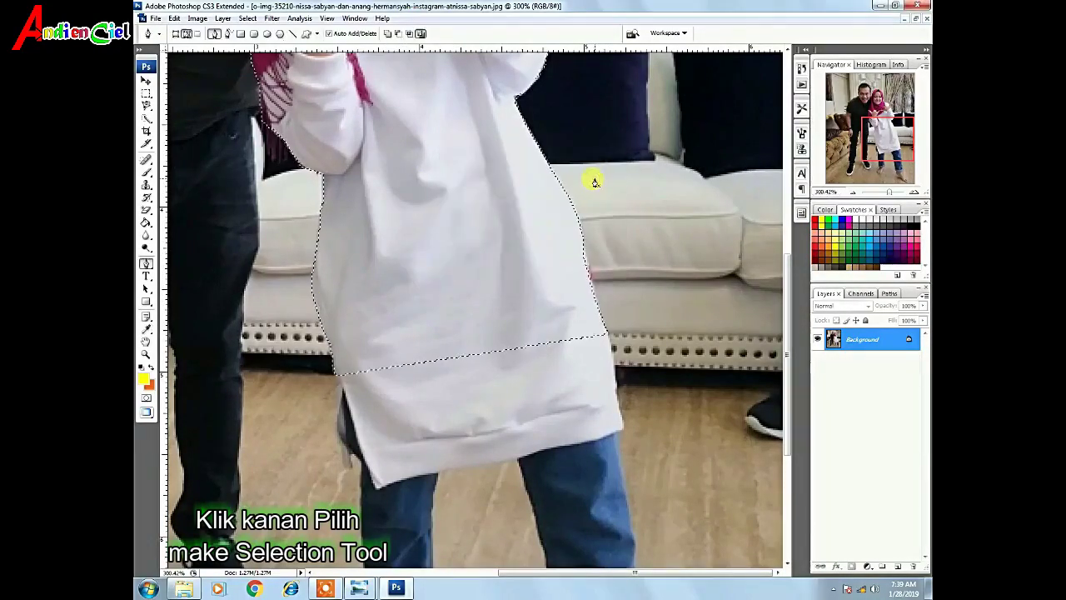
scroll(387, 245, up, 1)
scroll(387, 246, up, 1)
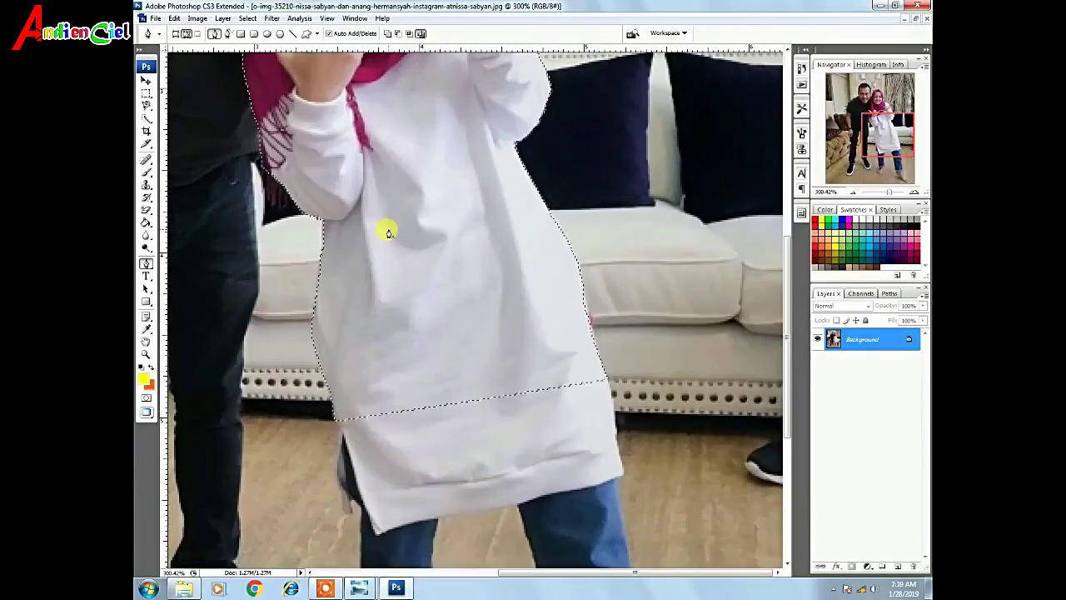
Copy the girl to Layer 1 with Ctrl+J and hide the Background layer
key(ctrl+j)
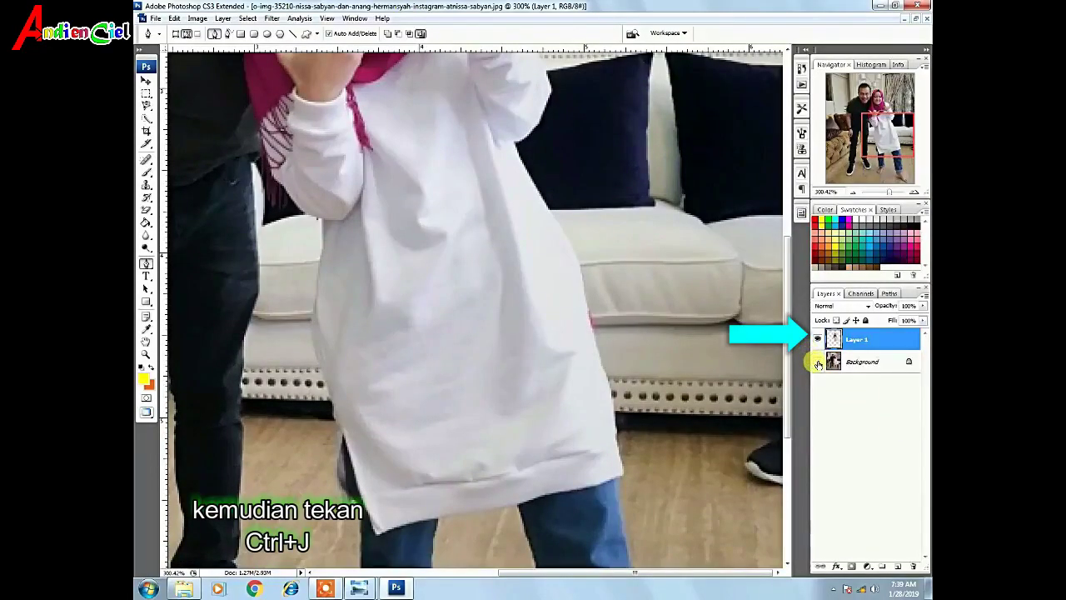
click(817, 362)
drag(871, 134, 868, 113)
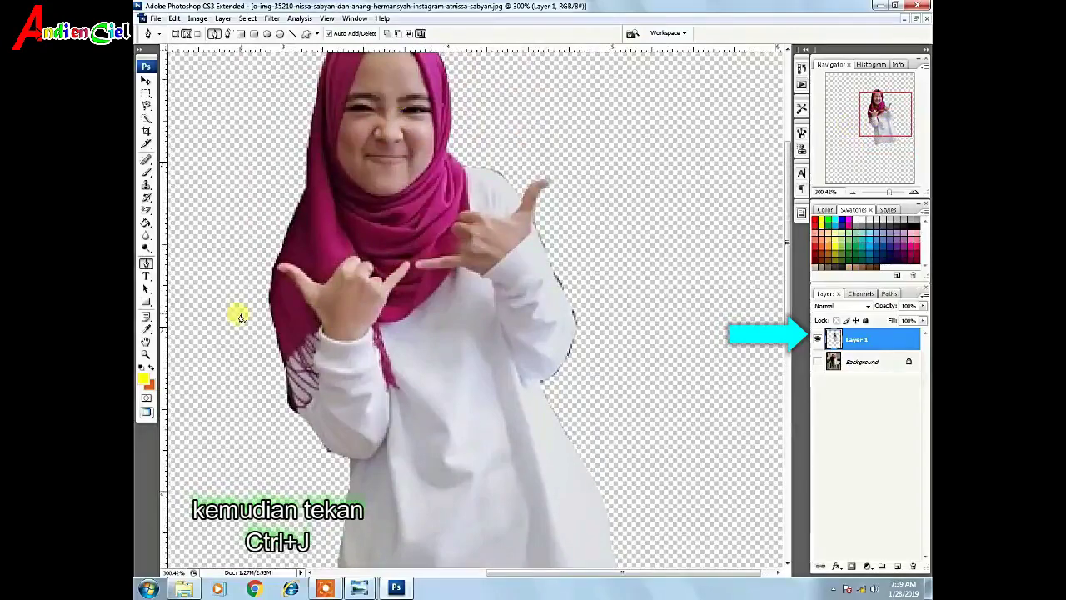
drag(146, 210, 190, 209)
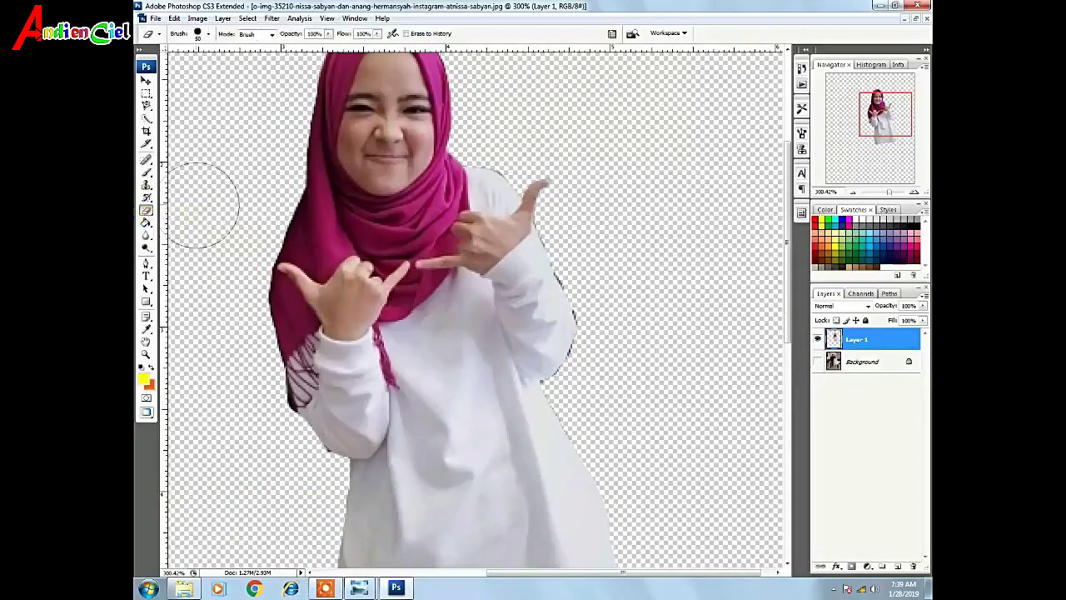
Shrink the Eraser brush to about 6 px and erase stray fragments along the girl's outline
click(208, 35)
drag(172, 64, 151, 64)
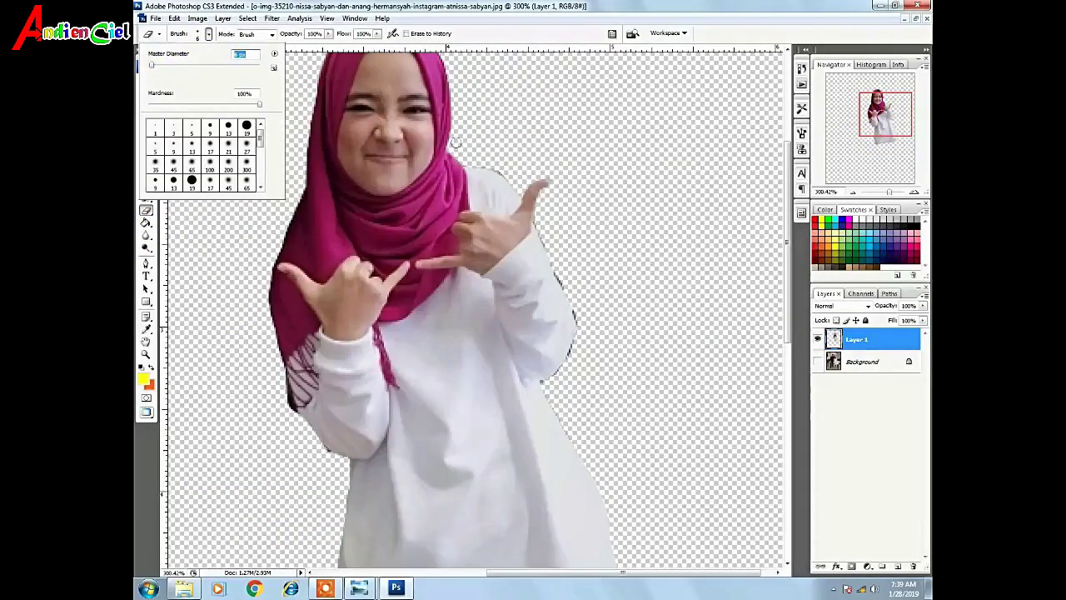
click(500, 167)
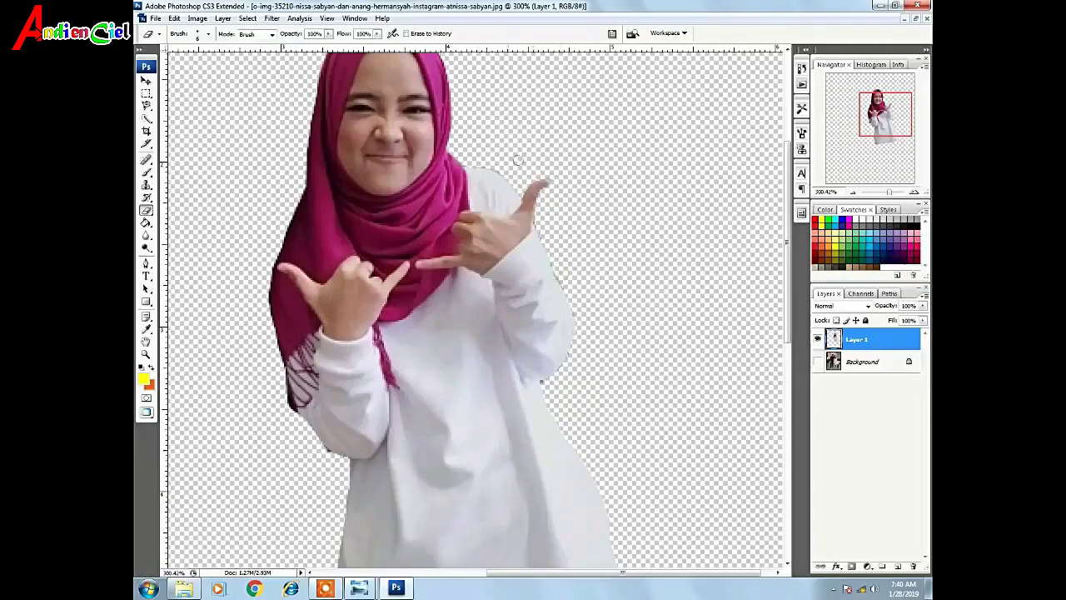
drag(870, 100, 860, 93)
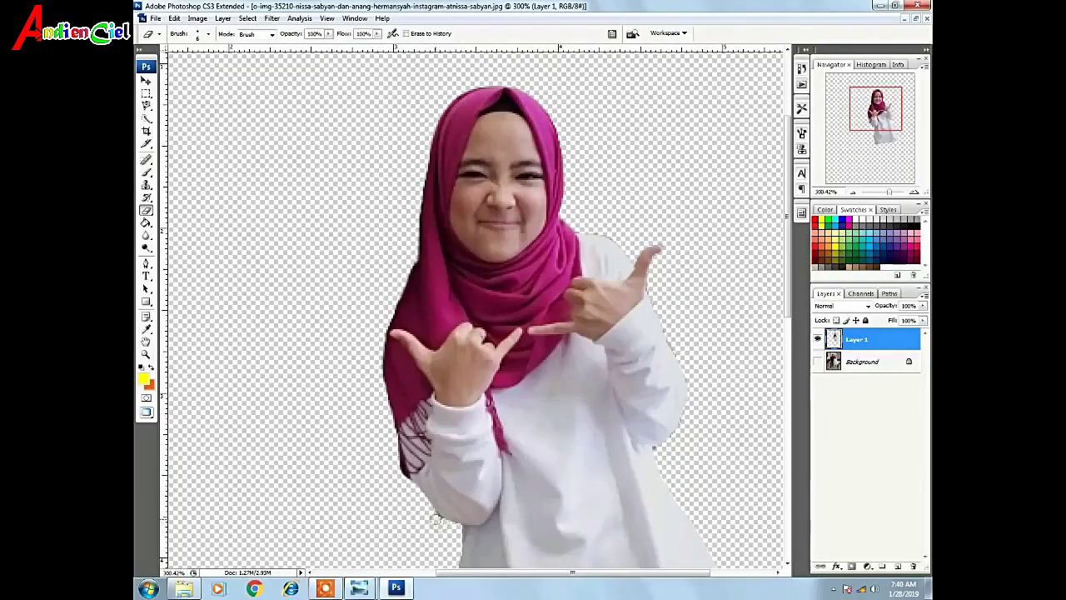
Drag the girl's layer with the Move tool into the bamboo bridge photo
click(146, 80)
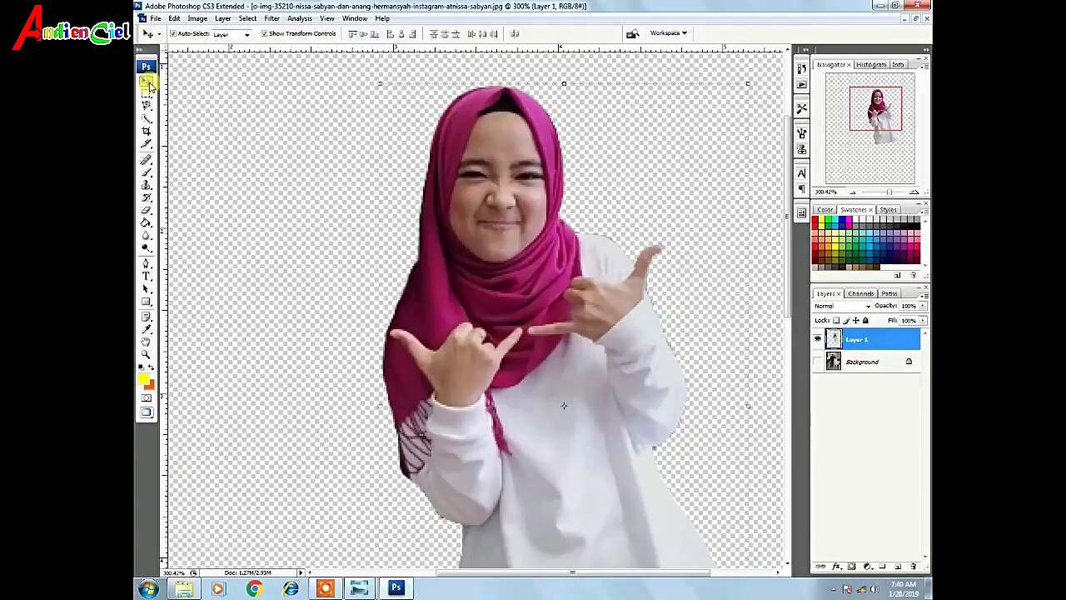
drag(888, 193, 880, 190)
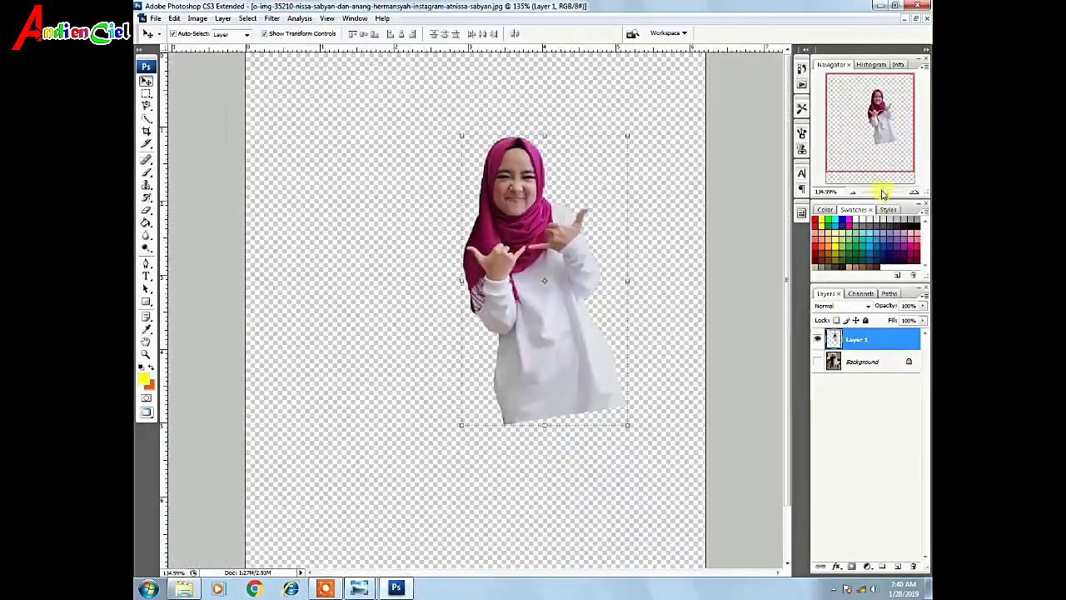
click(915, 18)
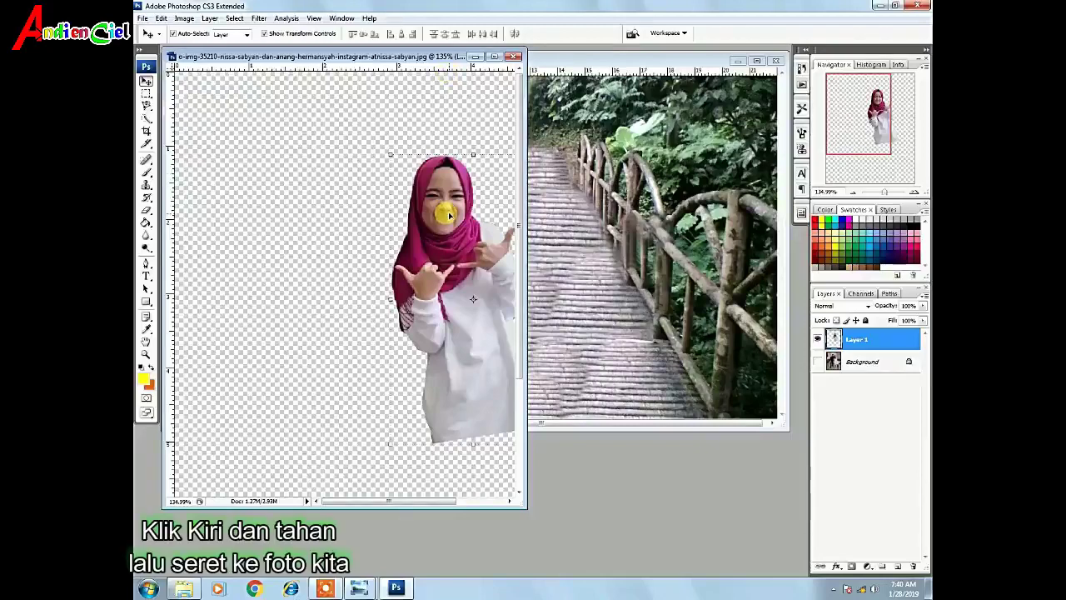
mouse_move(445, 209)
mouse_down()
mouse_move(606, 197)
mouse_move(618, 265)
mouse_move(521, 369)
mouse_move(514, 364)
mouse_up()
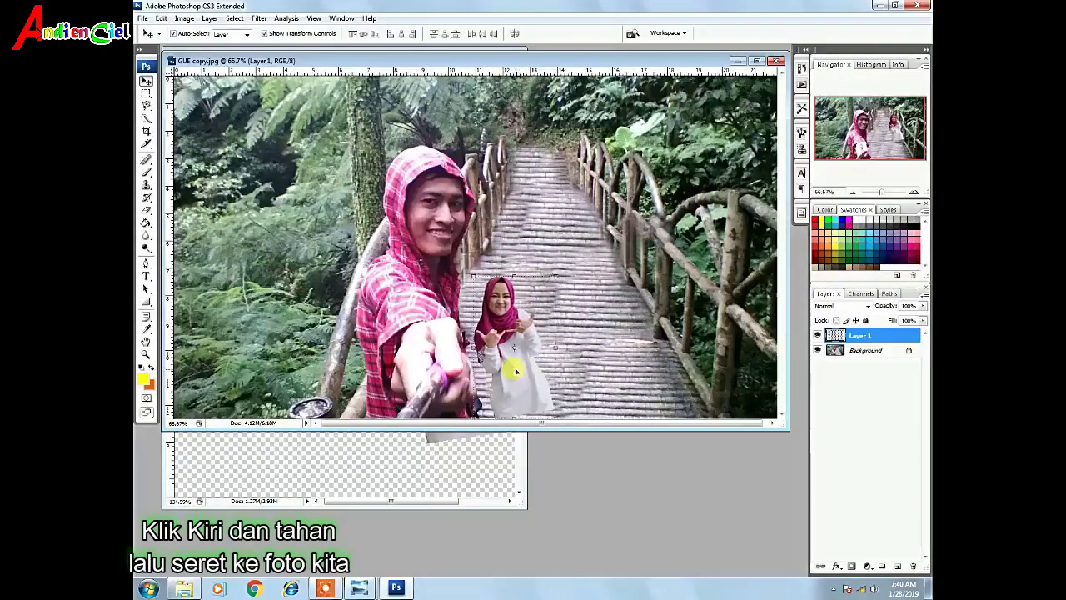
Scale the girl up to about 220% and position her beside the man
drag(549, 273, 590, 173)
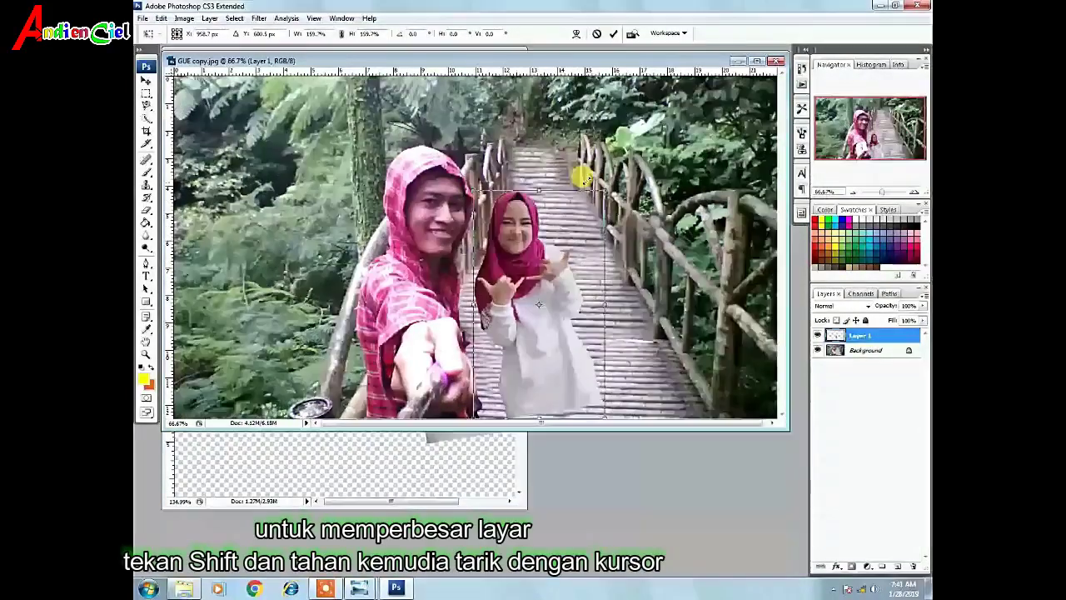
drag(528, 325, 391, 317)
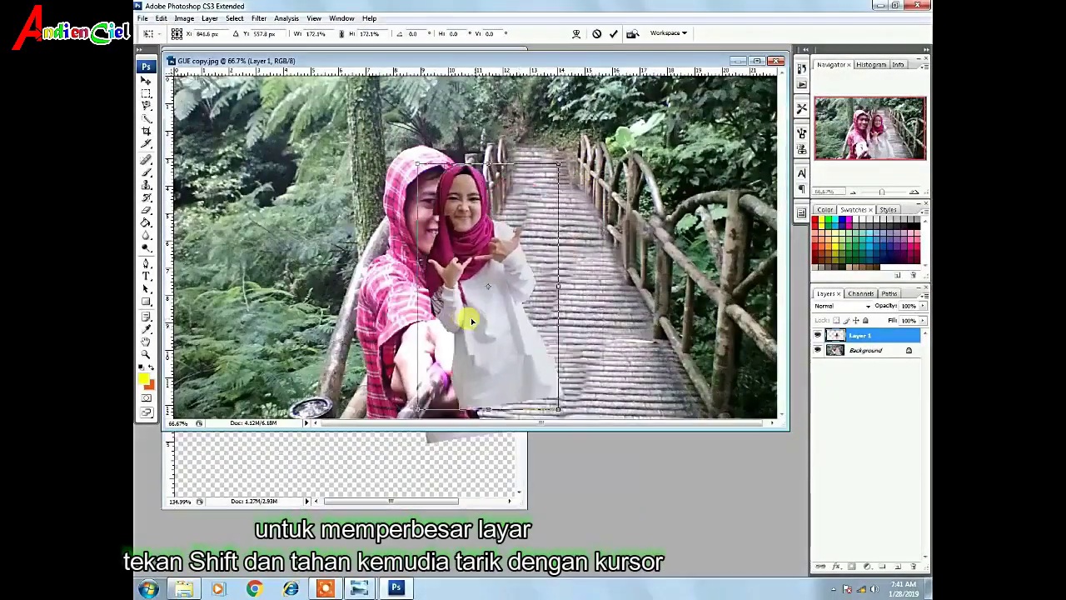
drag(527, 162, 537, 154)
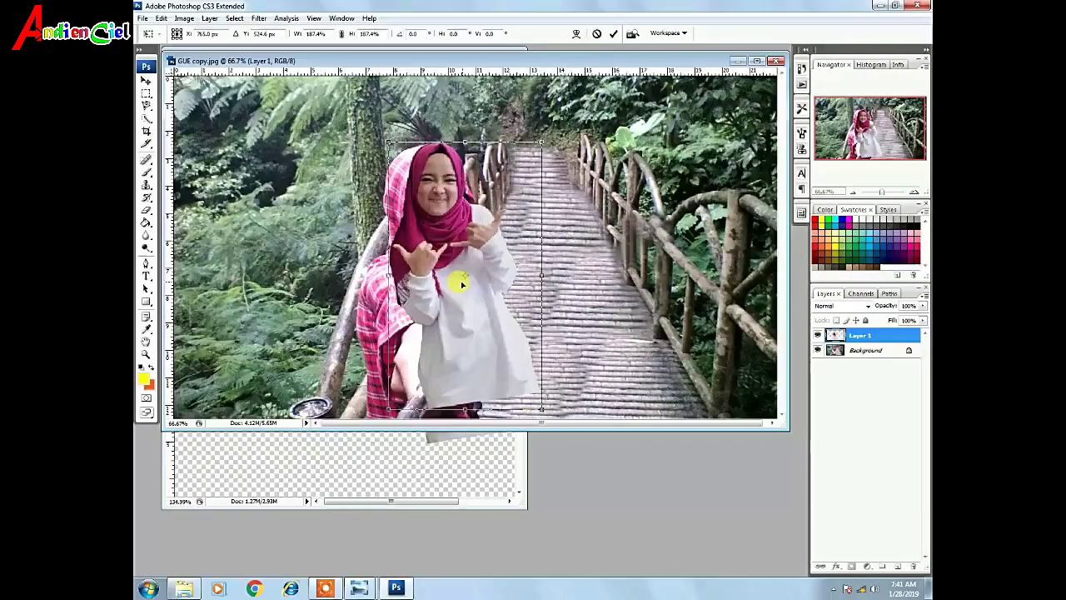
drag(459, 281, 445, 309)
drag(531, 162, 556, 138)
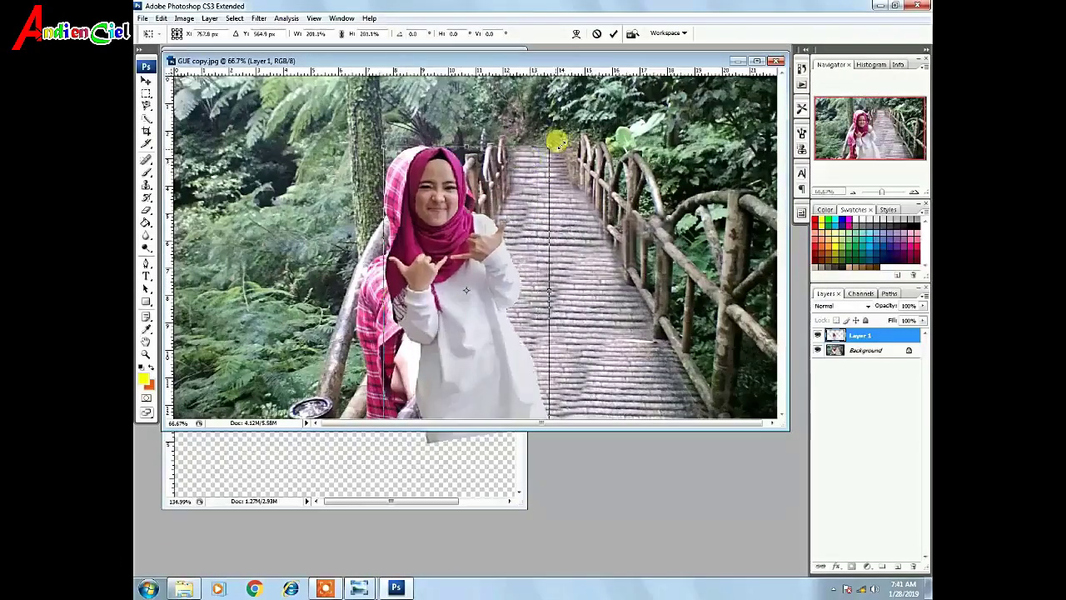
drag(452, 305, 445, 330)
drag(549, 169, 552, 155)
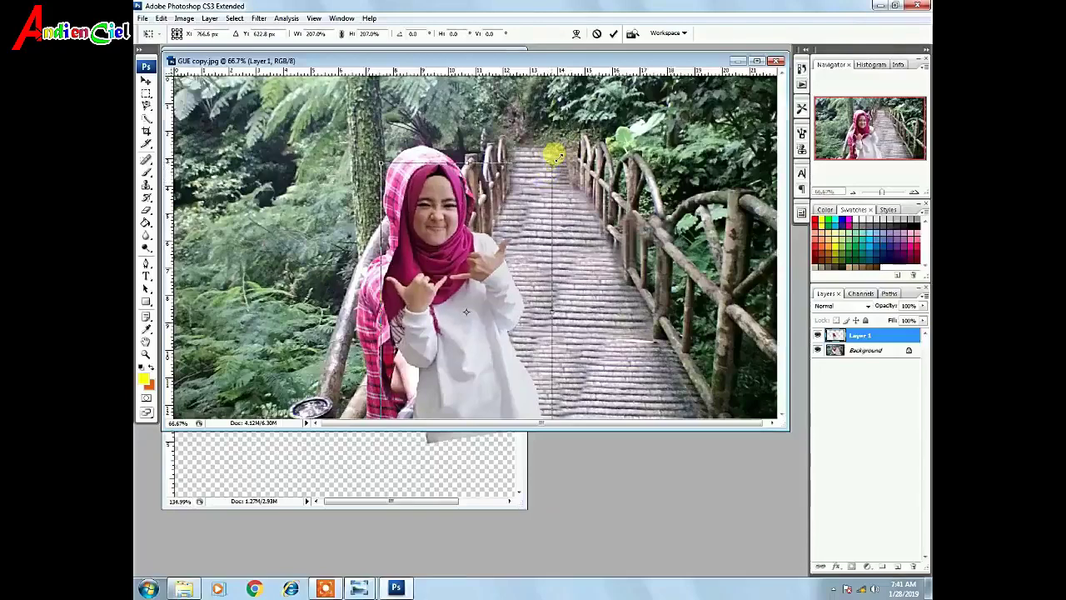
drag(445, 321, 457, 330)
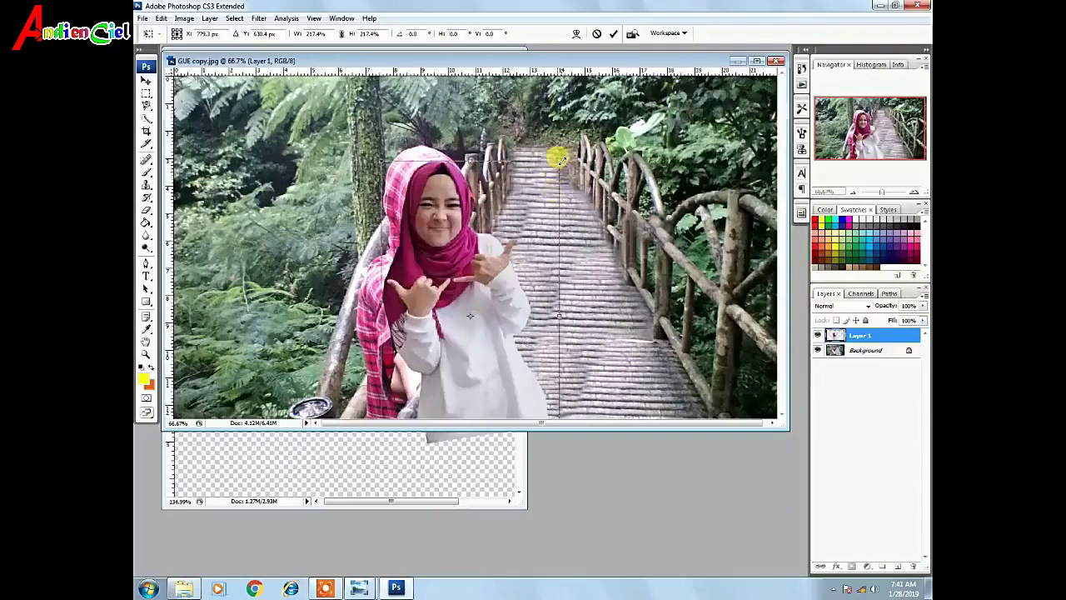
drag(557, 153, 555, 158)
drag(452, 309, 537, 356)
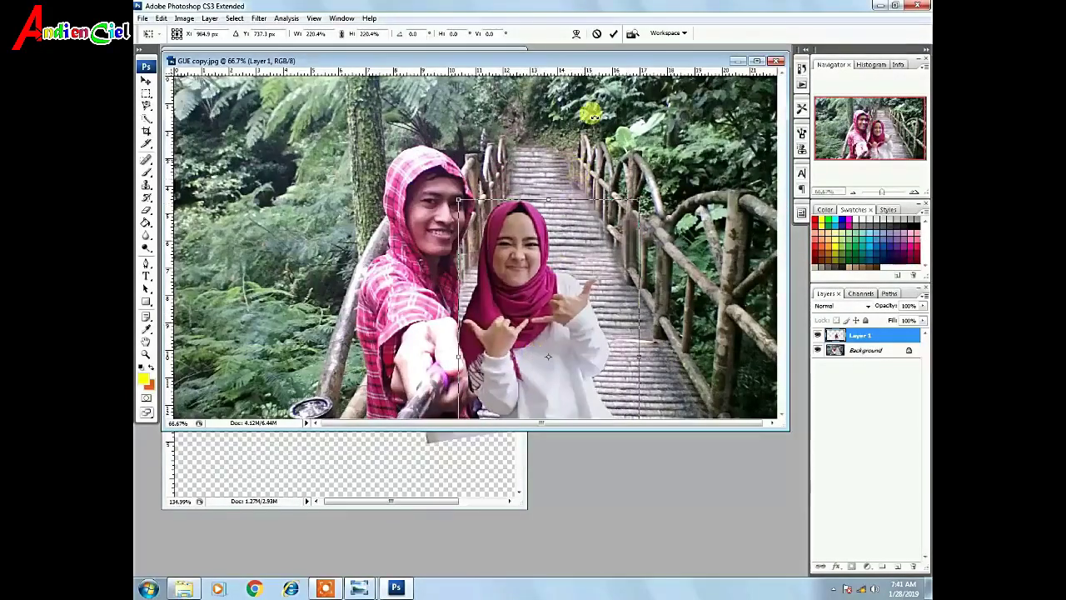
click(613, 33)
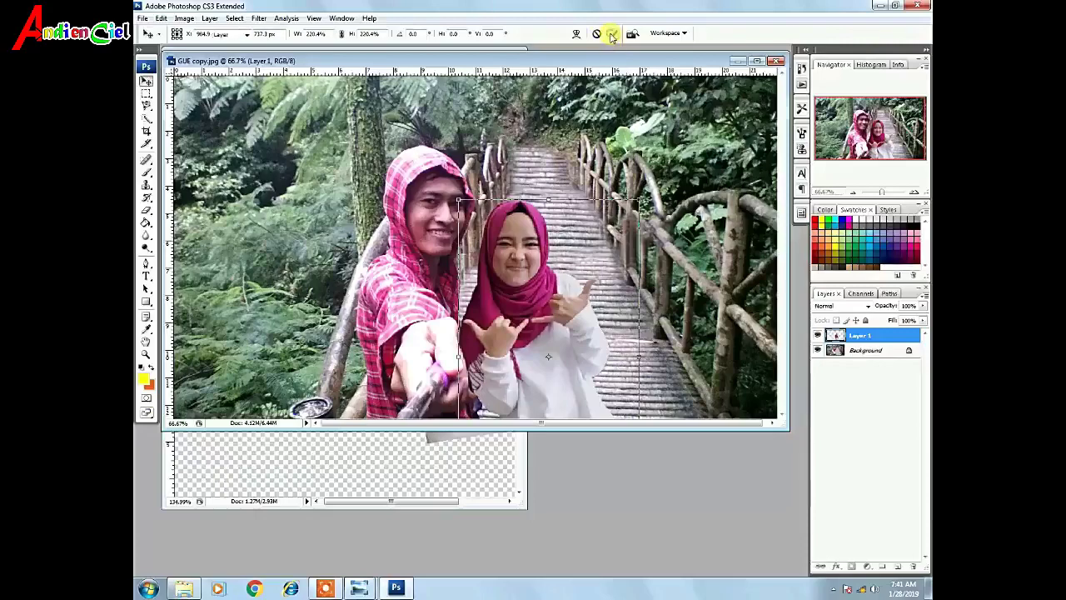
Close the separate cut-out document without saving
click(388, 471)
click(519, 61)
click(535, 223)
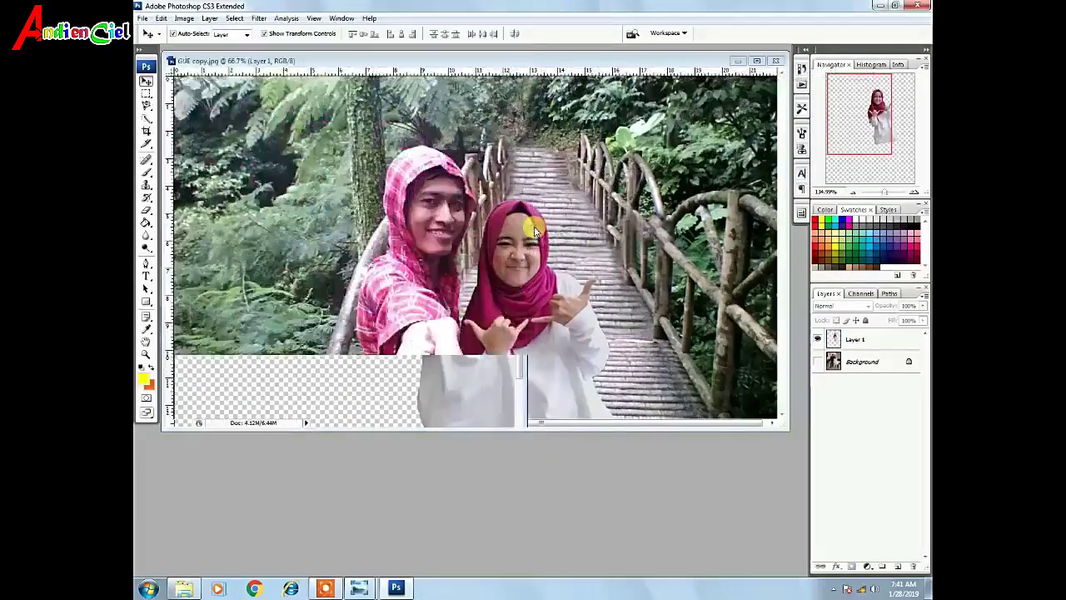
Apply Levels to the girl's layer with input values 12, 1.12 and 218
click(184, 18)
mouse_move(225, 31)
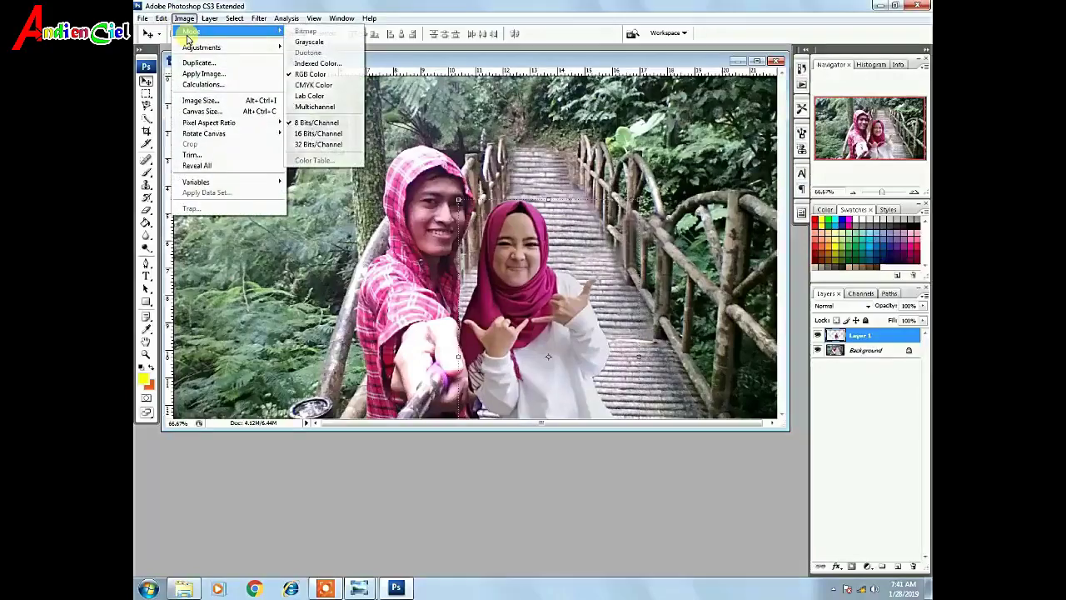
click(308, 34)
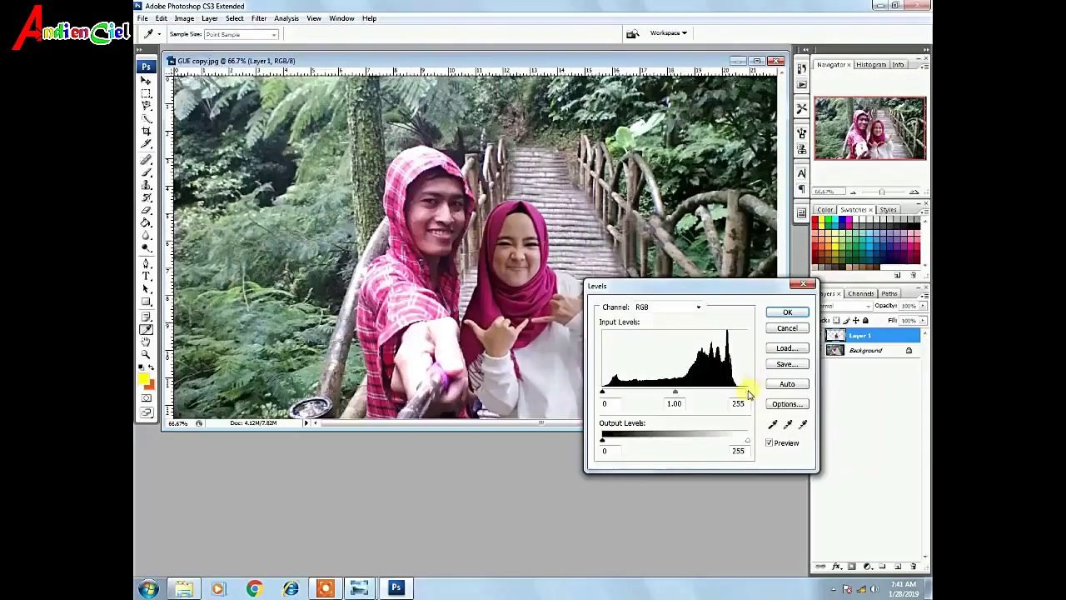
mouse_move(746, 391)
mouse_down()
mouse_move(738, 394)
mouse_move(758, 395)
mouse_move(735, 392)
mouse_up()
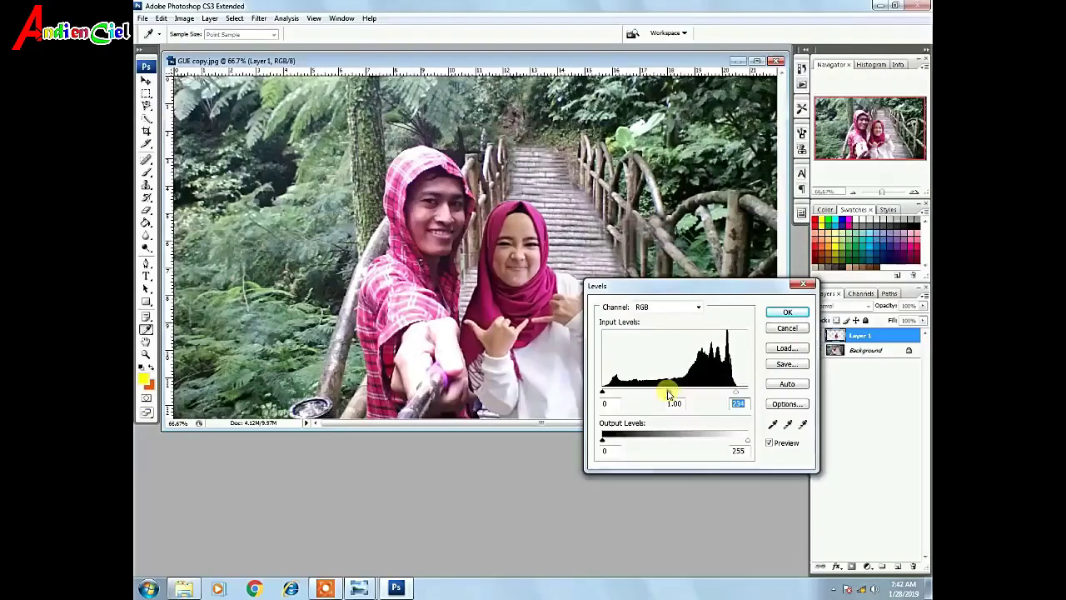
drag(668, 393, 664, 393)
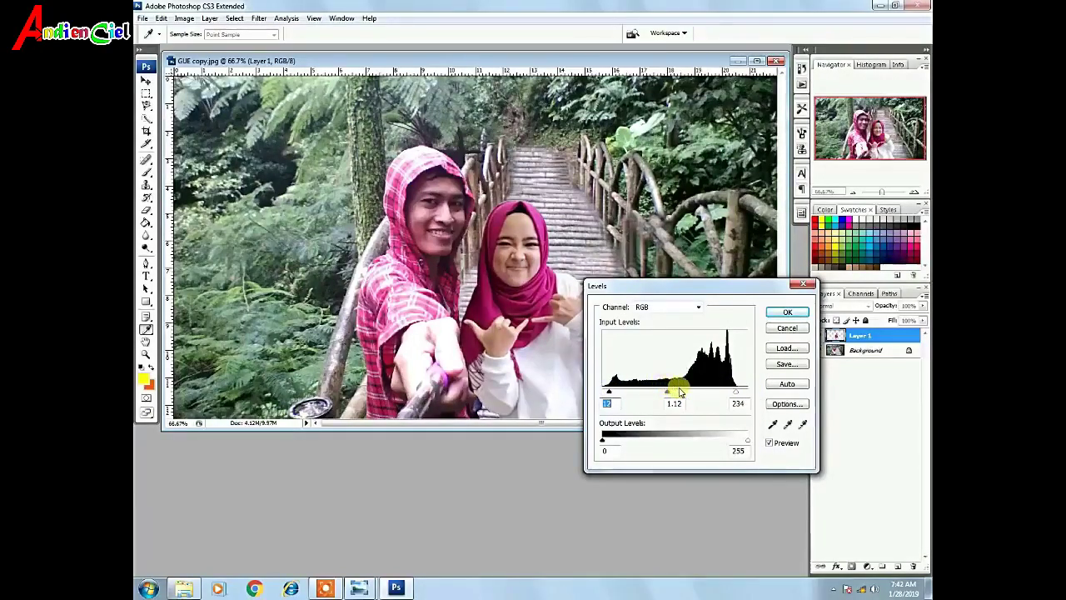
drag(736, 392, 726, 391)
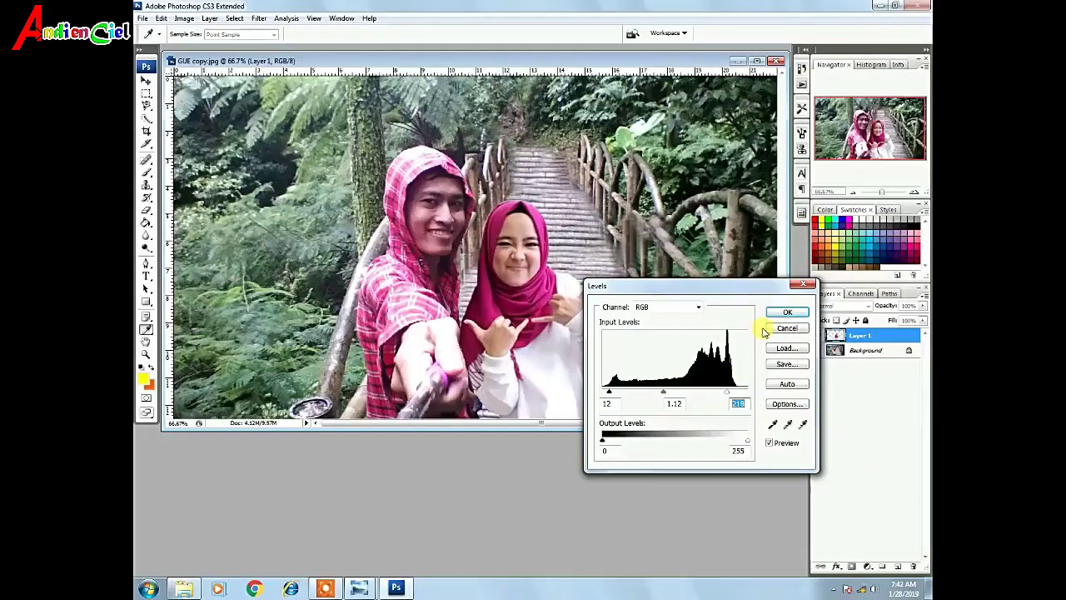
click(786, 312)
key(v)
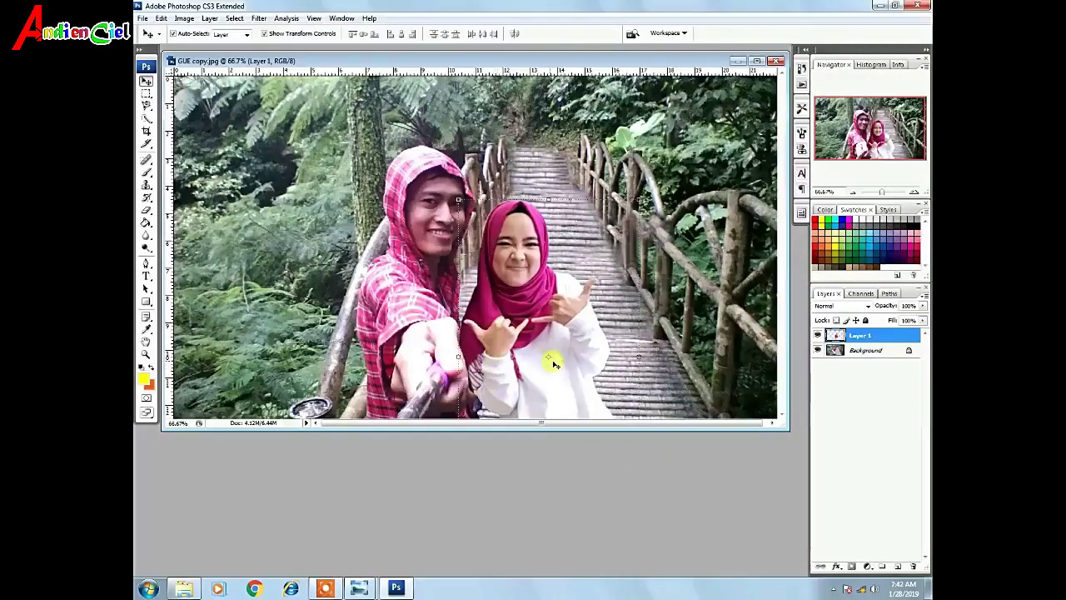
Hide the girl's layer and trace a Pen path around the man's hand on the Background
click(816, 335)
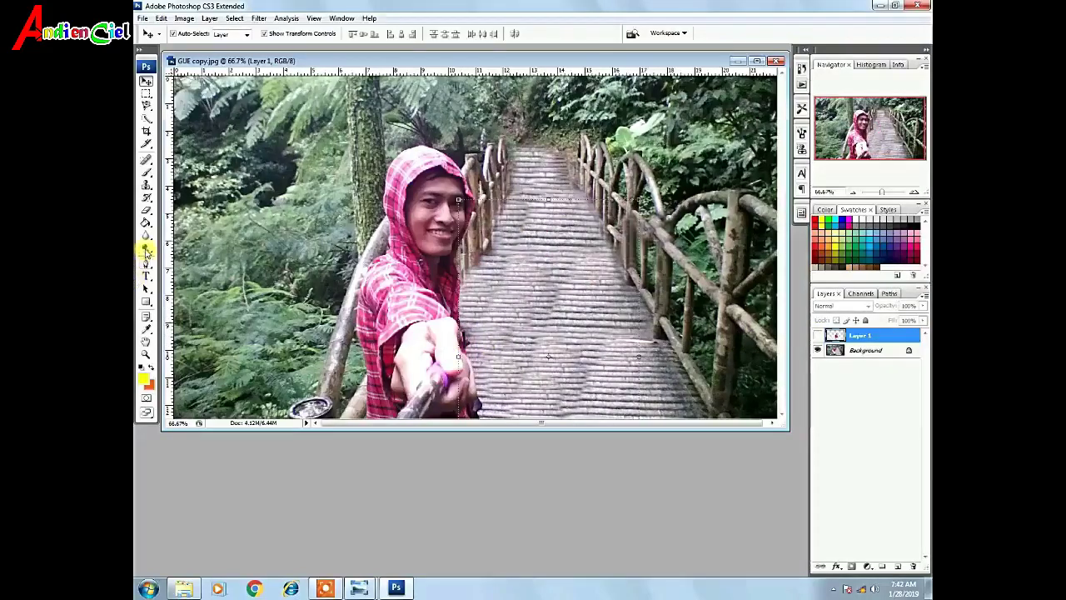
click(866, 350)
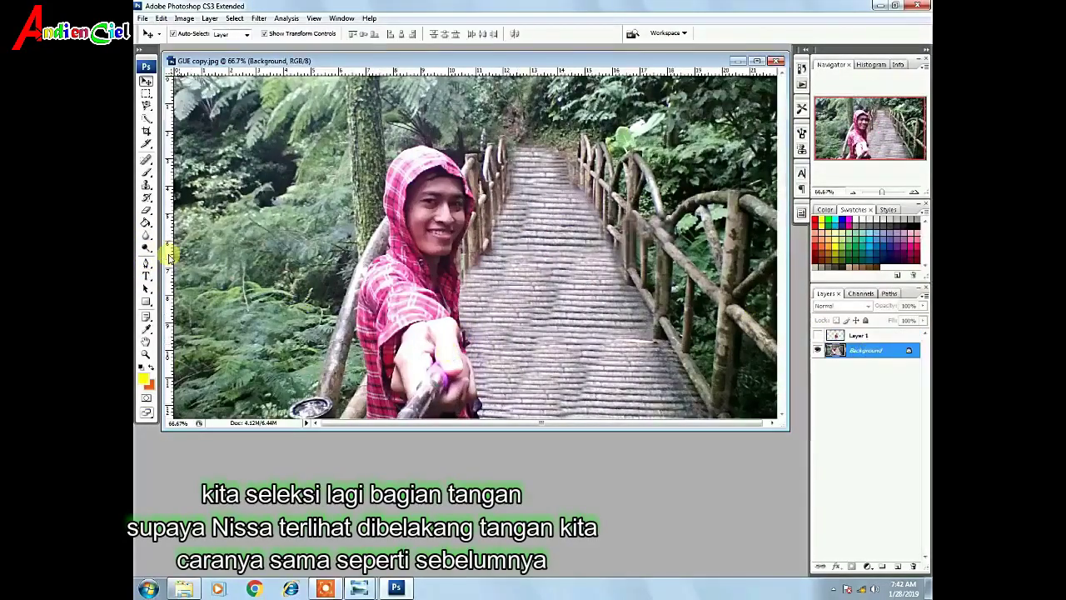
click(145, 264)
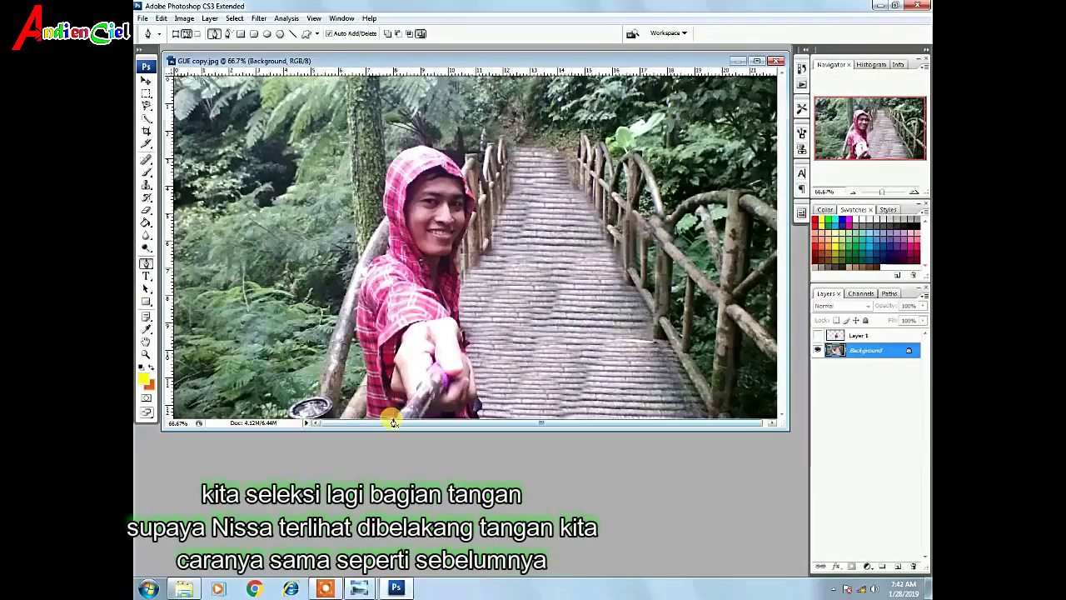
click(383, 349)
click(408, 320)
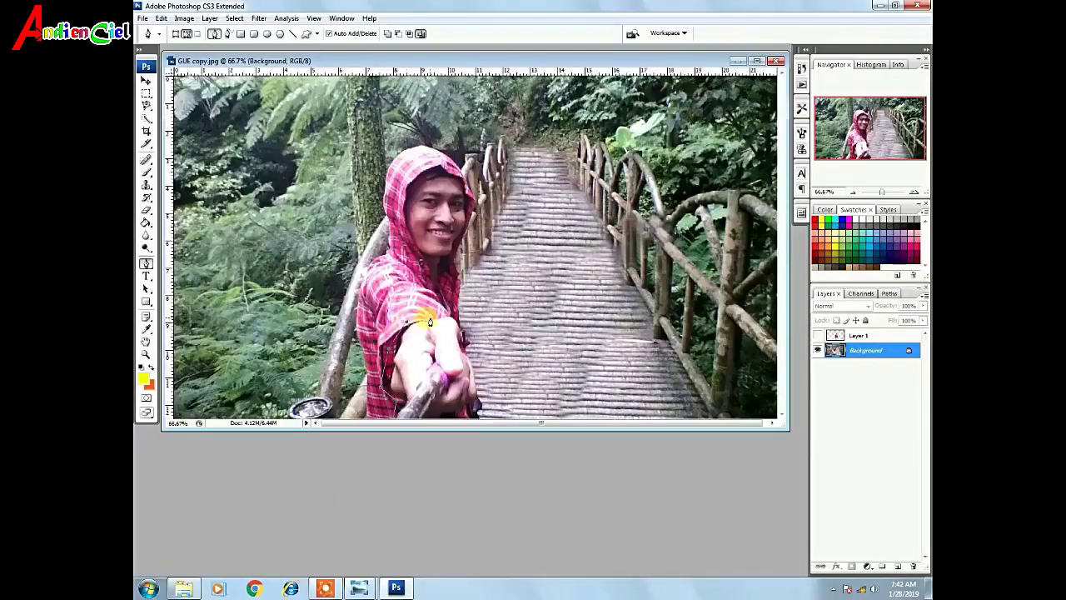
click(756, 60)
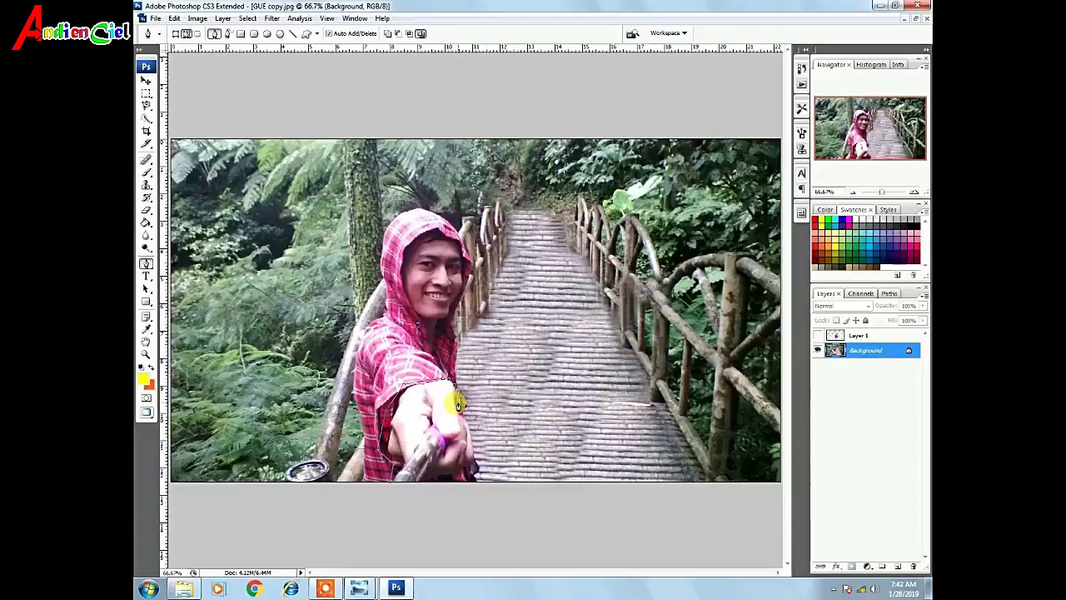
drag(882, 191, 888, 192)
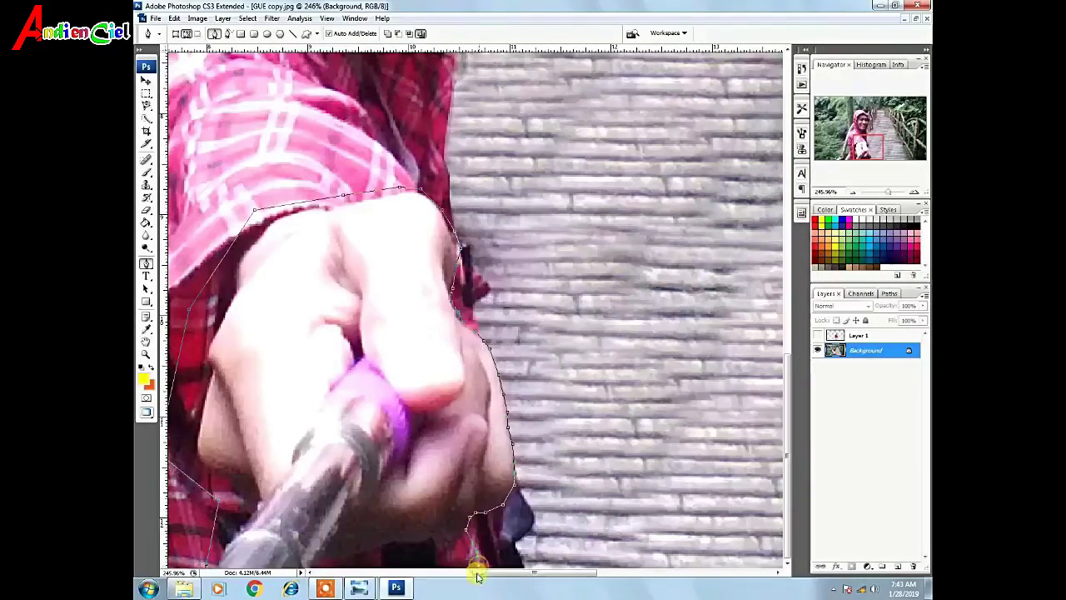
Turn the hand path into a selection and copy it to Layer 2
right_click(329, 271)
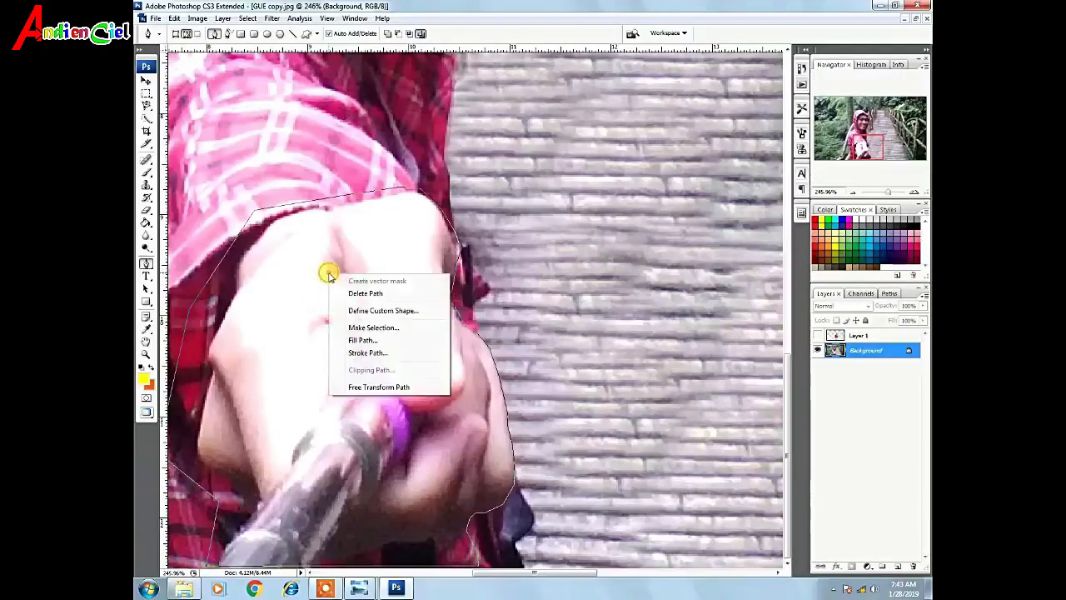
click(393, 328)
click(585, 174)
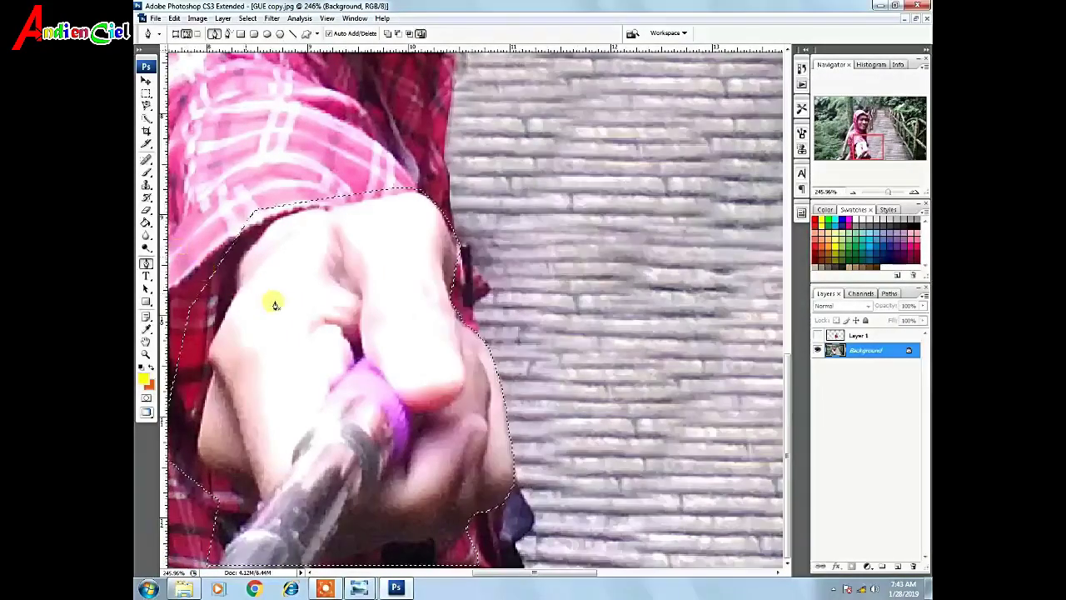
key(ctrl+j)
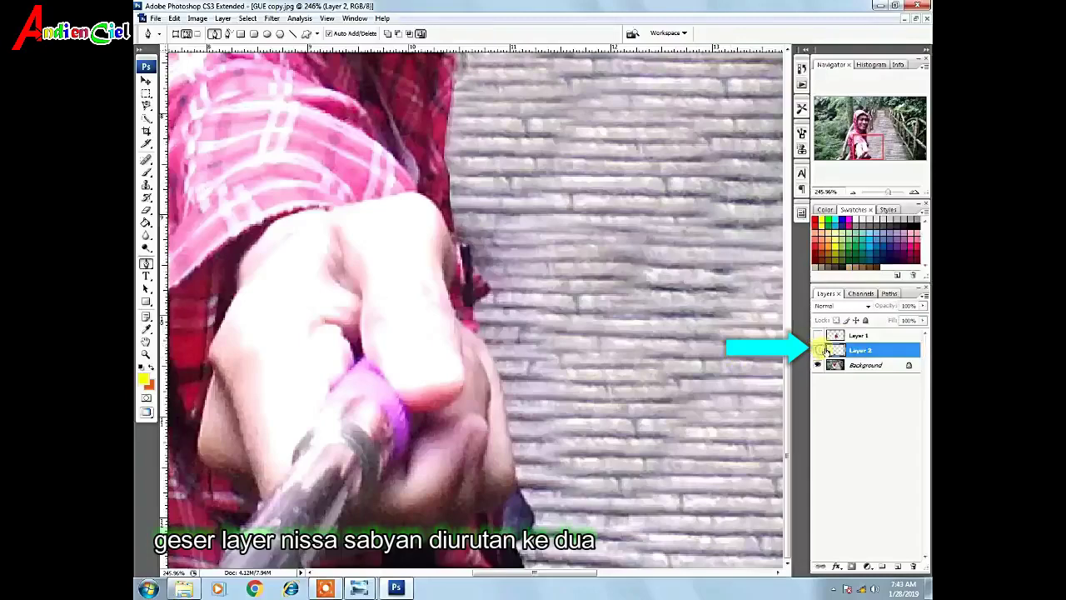
Move the hand layer above the girl's layer and make it visible
drag(854, 350, 853, 355)
key(v)
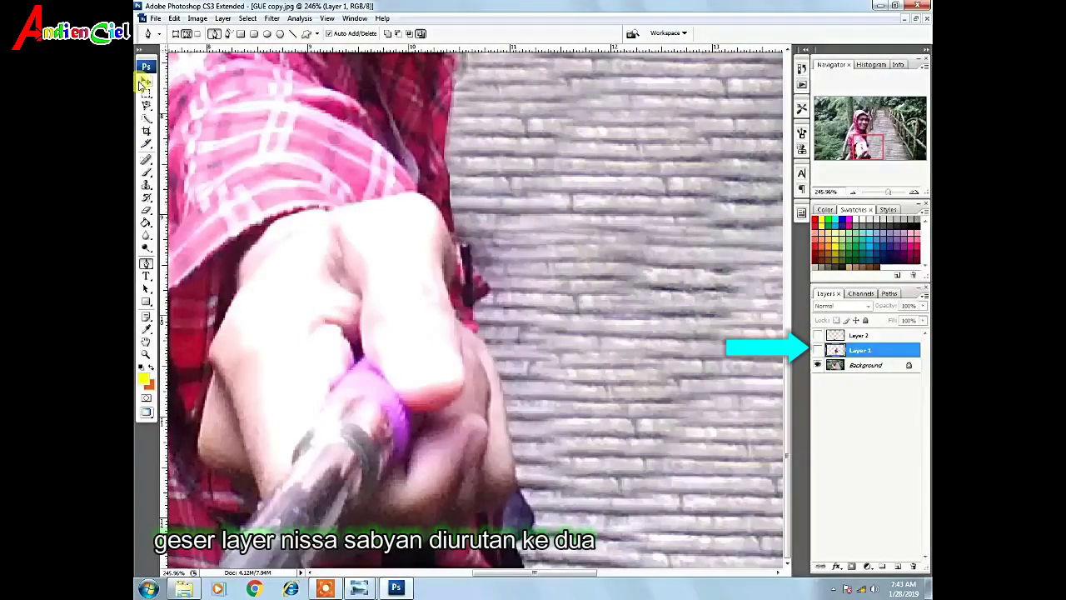
drag(888, 192, 880, 192)
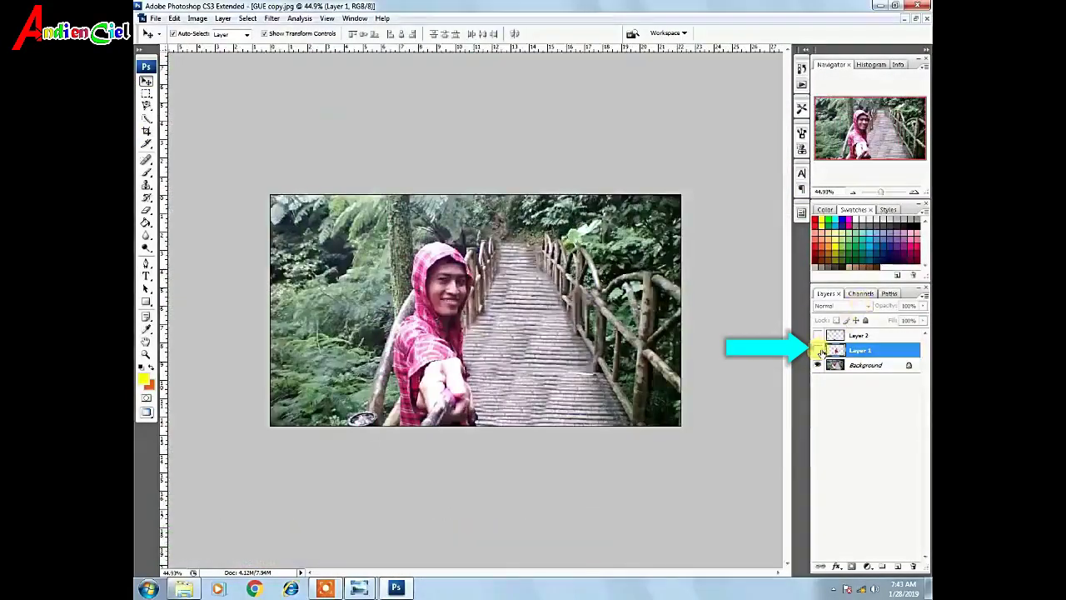
click(819, 335)
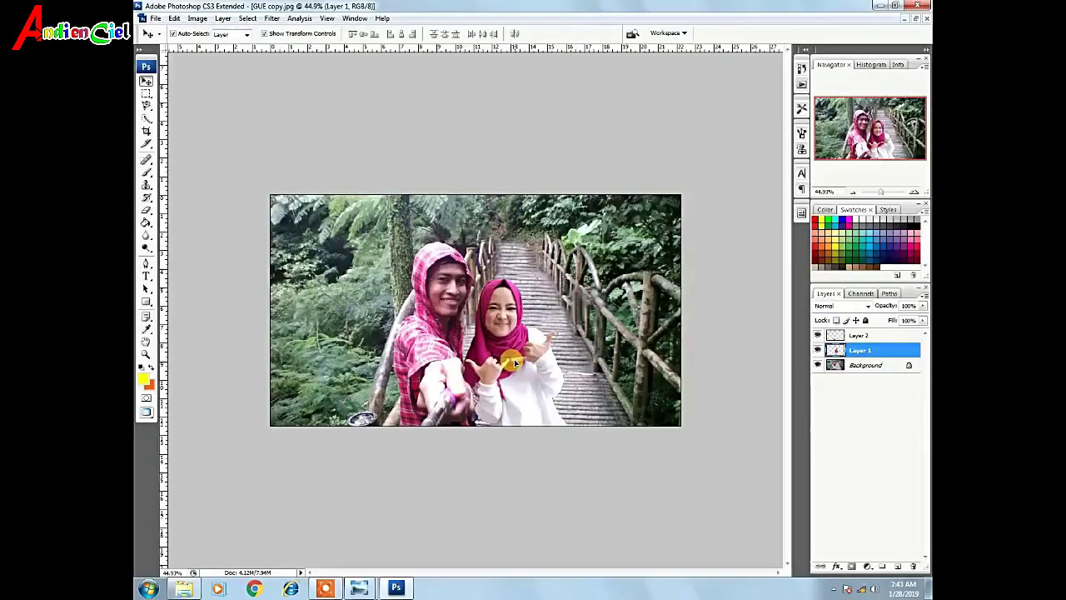
Nudge the girl's layer slightly left and down so she sits behind the hand
click(849, 354)
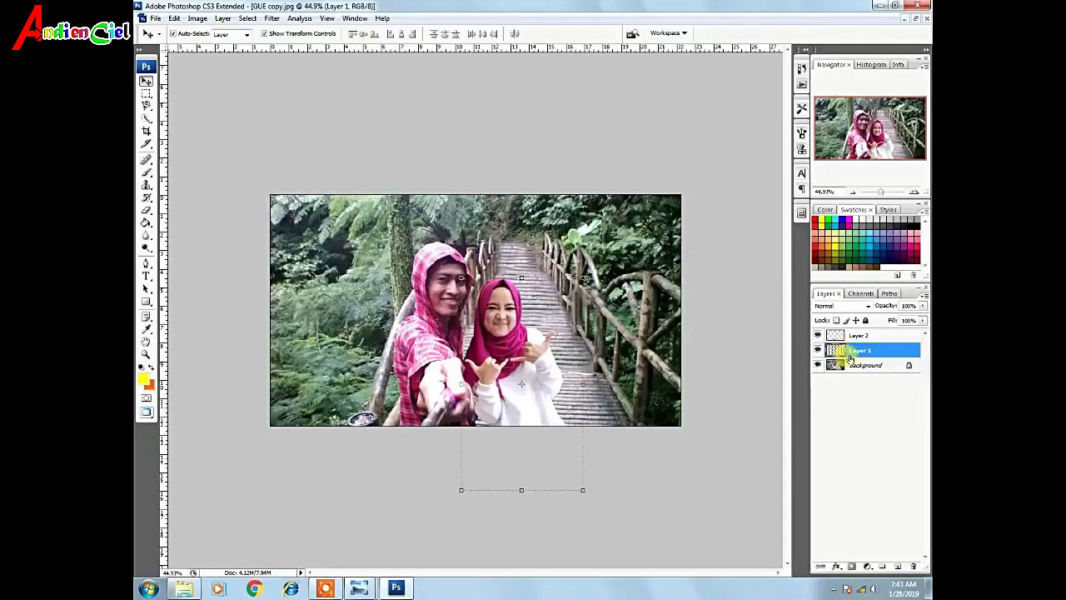
key(Left)
key(Left)
key(Left)
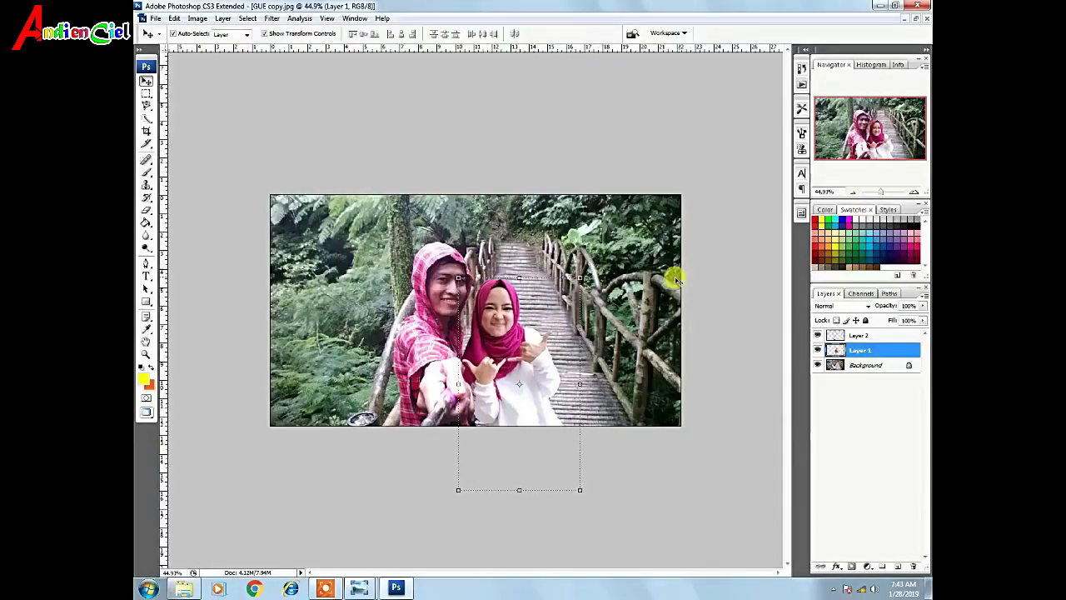
click(619, 261)
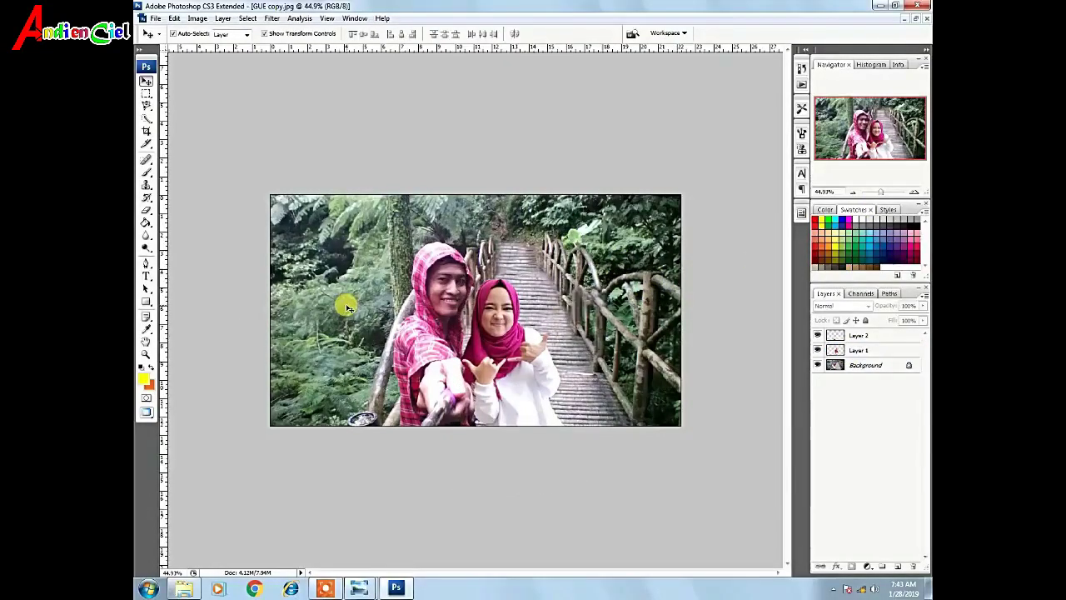
click(518, 398)
drag(518, 398, 518, 399)
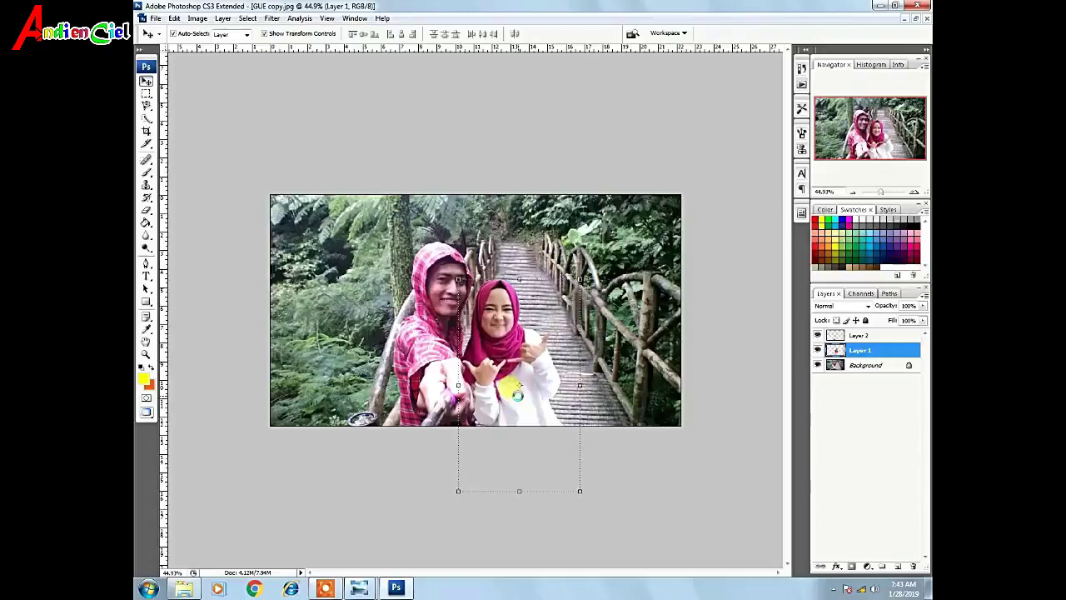
click(729, 338)
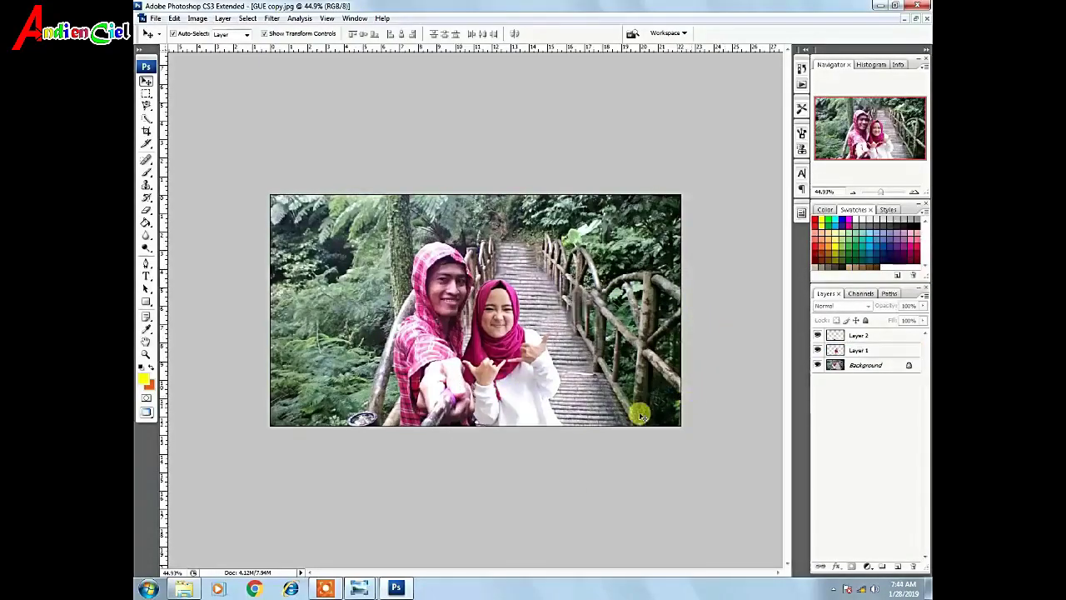
click(145, 226)
Blur the girl's Layer 1 cut-out edges, such as along her white sleeve
click(860, 350)
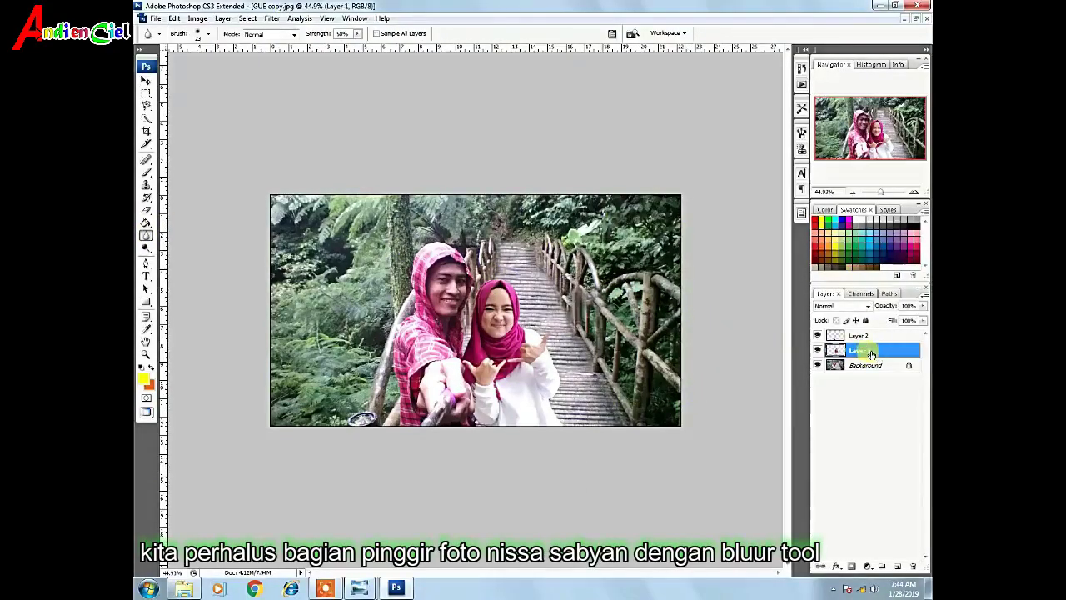
drag(876, 193, 887, 194)
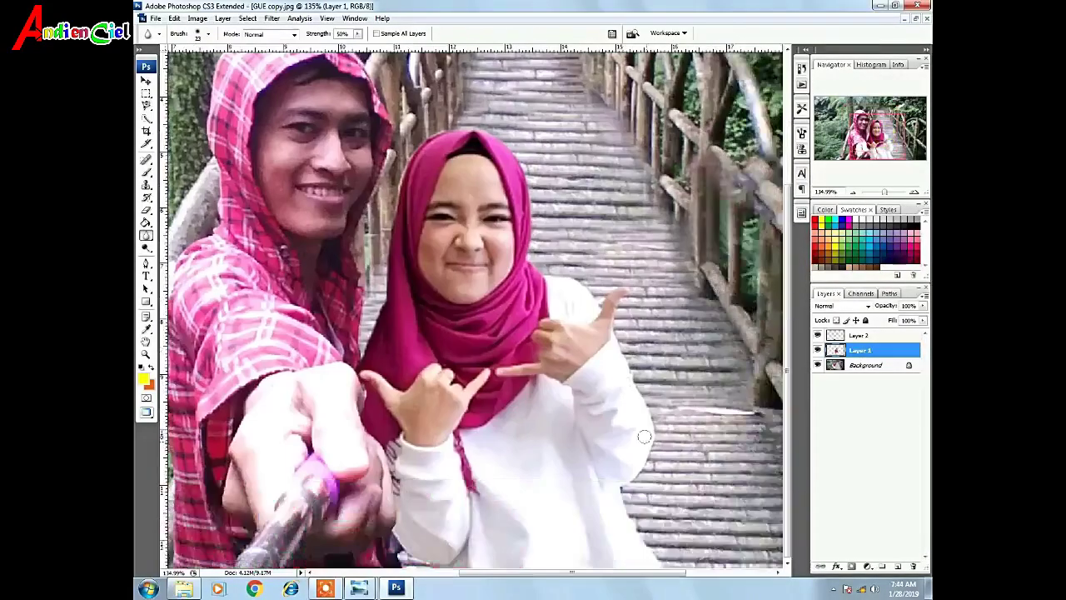
drag(653, 448, 637, 474)
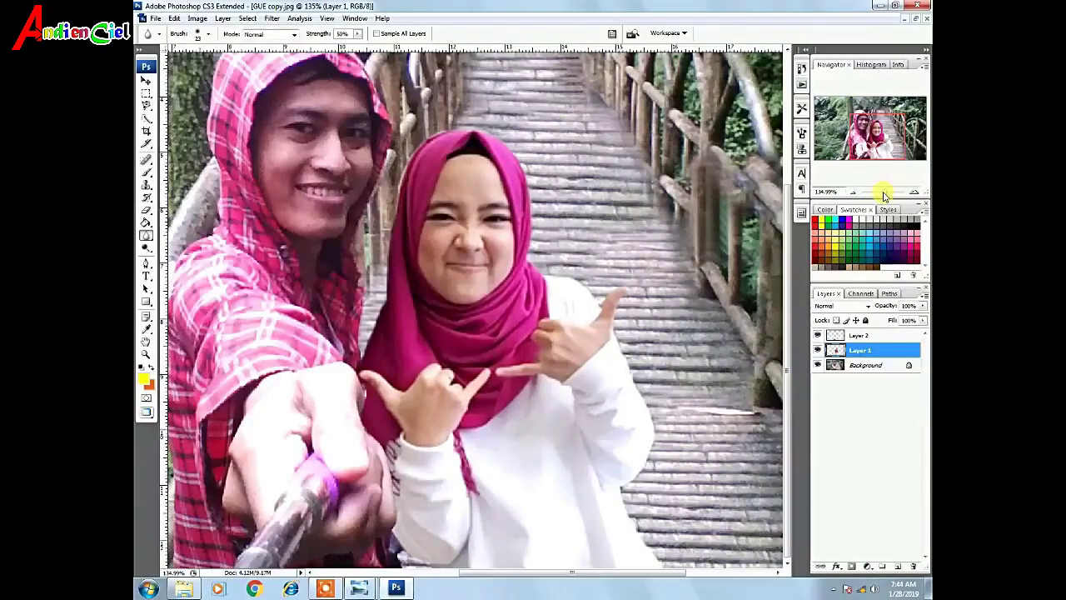
drag(885, 194, 879, 193)
Switch back to the Move tool and dismiss the layer context menu without changes
click(146, 81)
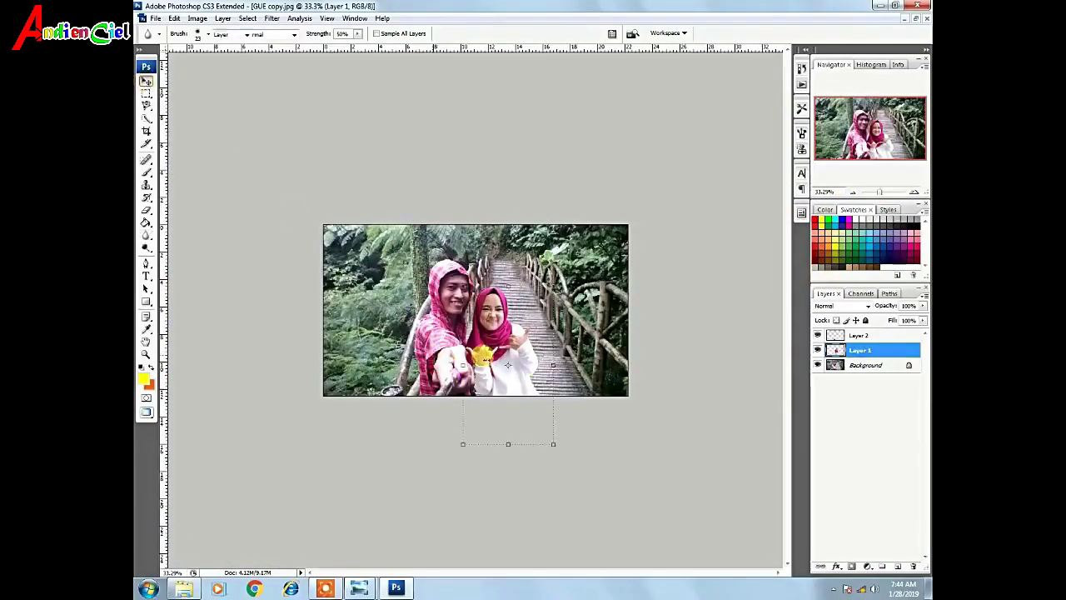
right_click(505, 366)
right_click(855, 364)
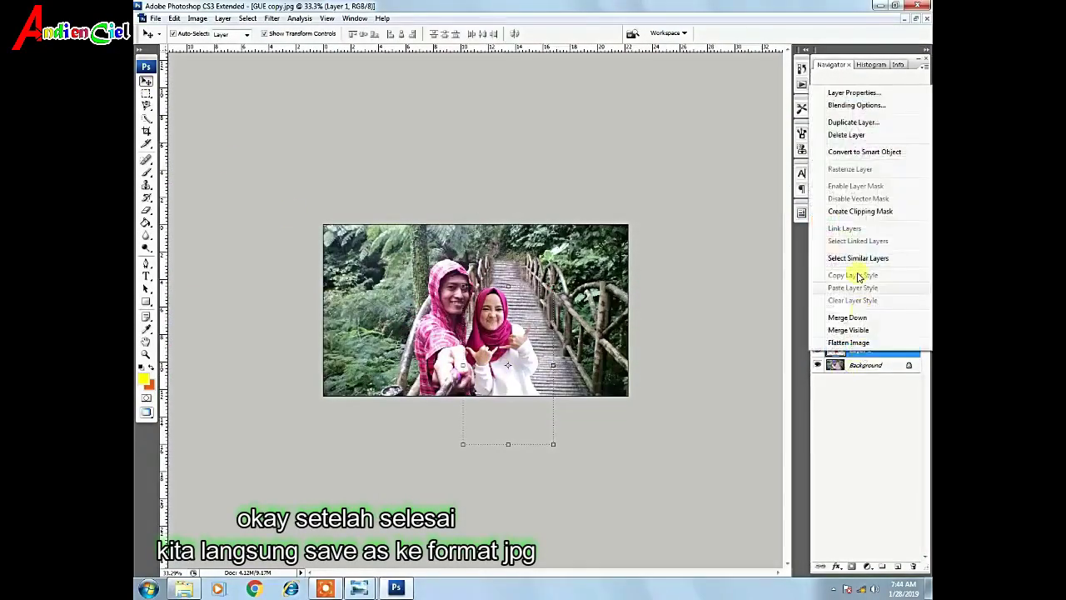
click(747, 329)
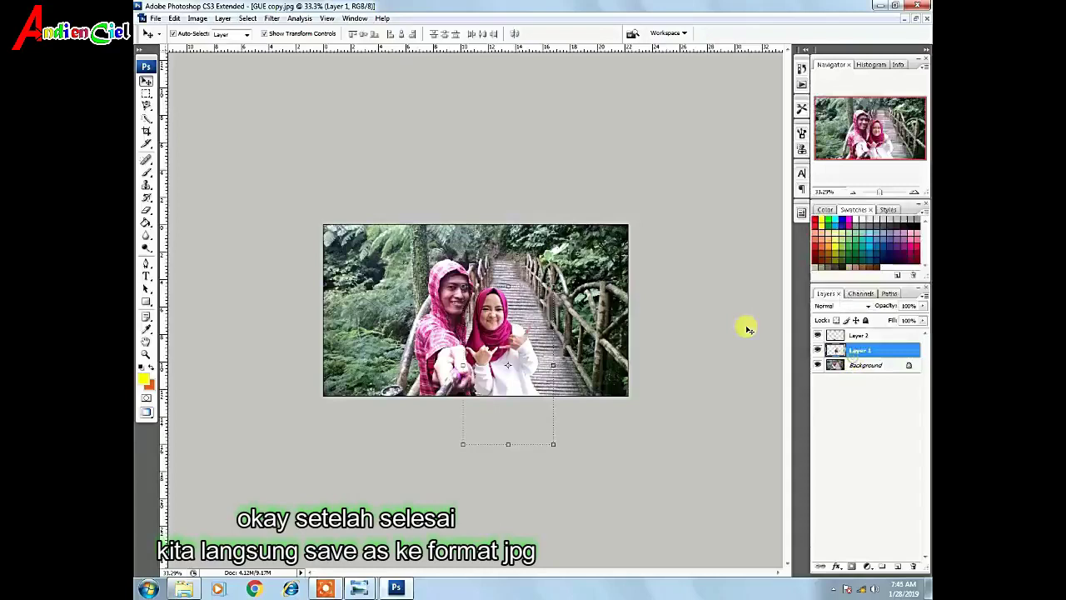
Brighten the girl's Layer 1 with Levels set to 12, 1.28 and 230
click(197, 18)
click(321, 50)
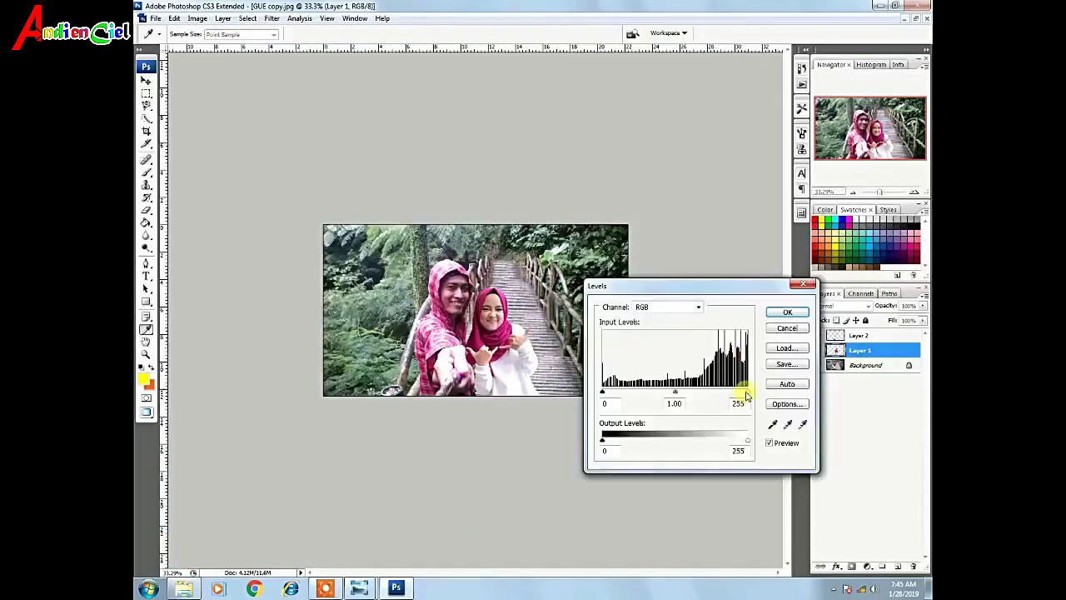
drag(746, 392, 733, 392)
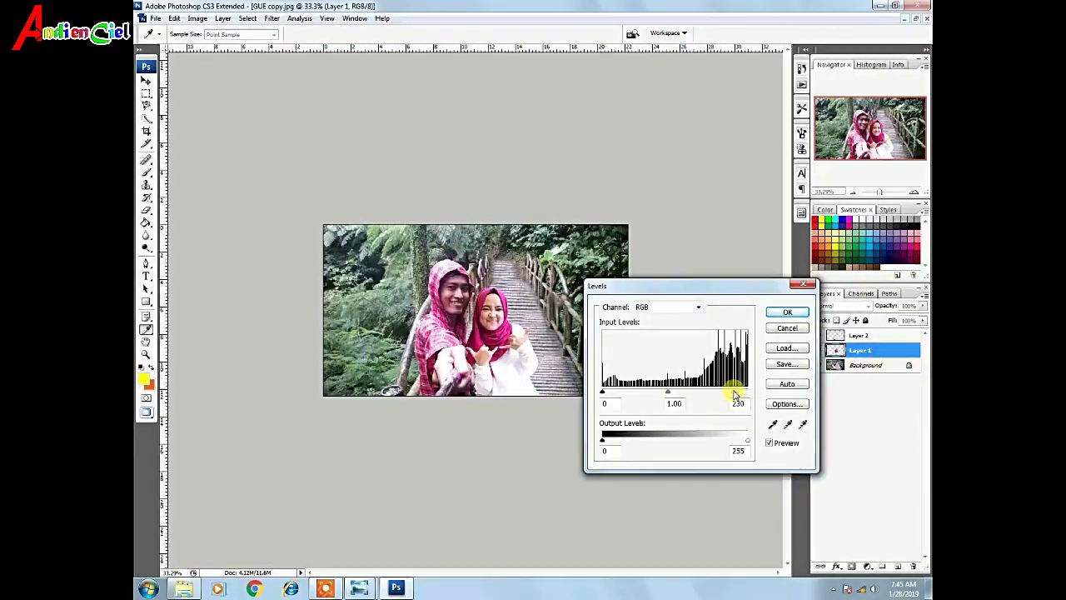
drag(656, 392, 655, 393)
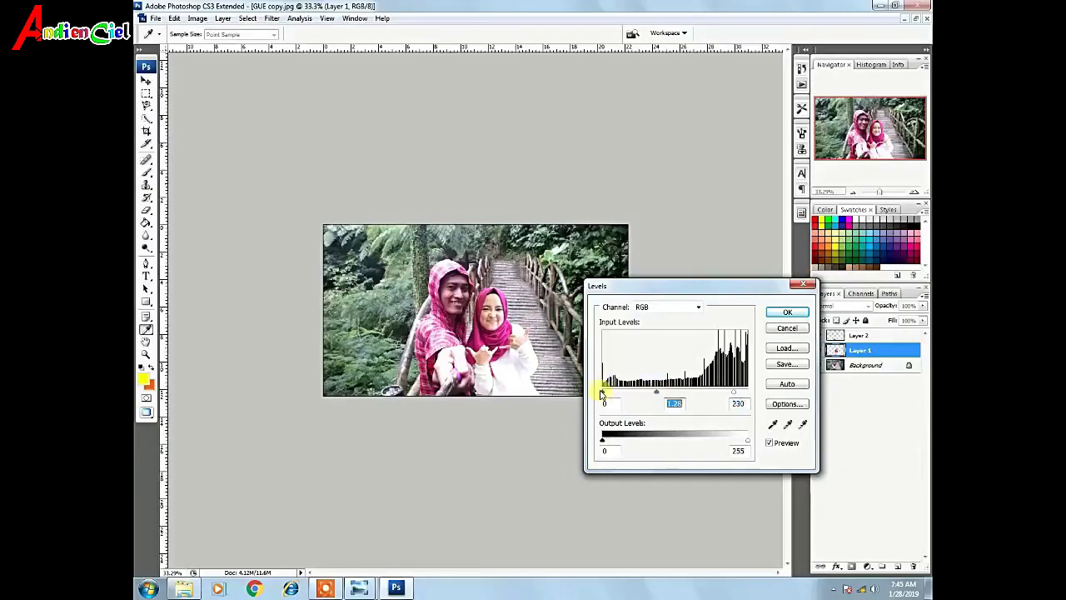
click(786, 311)
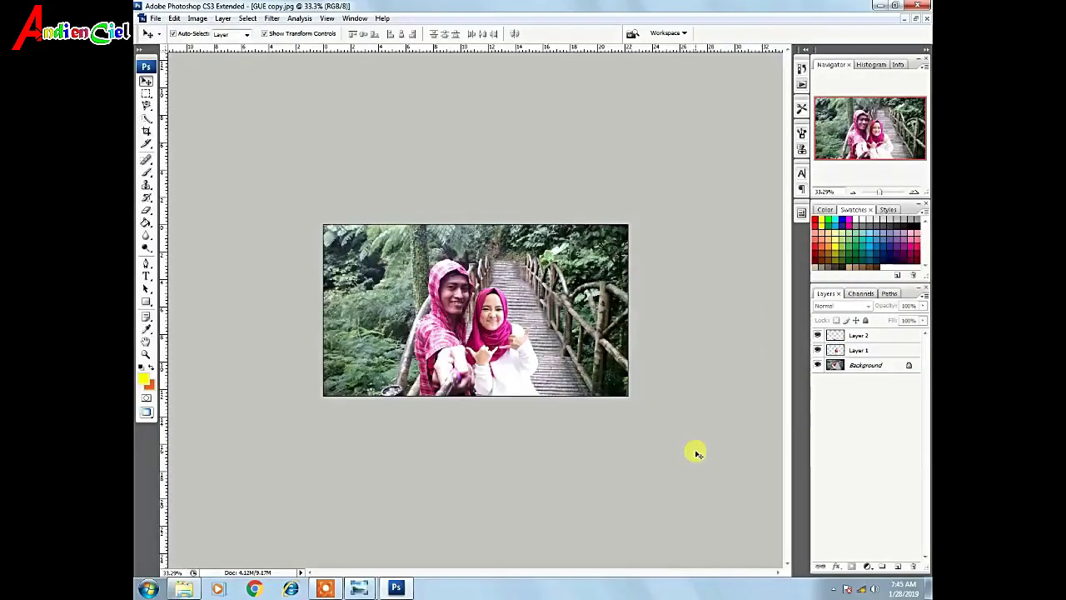
Brighten the Background forest layer with Levels, moving the white input to 214
click(852, 372)
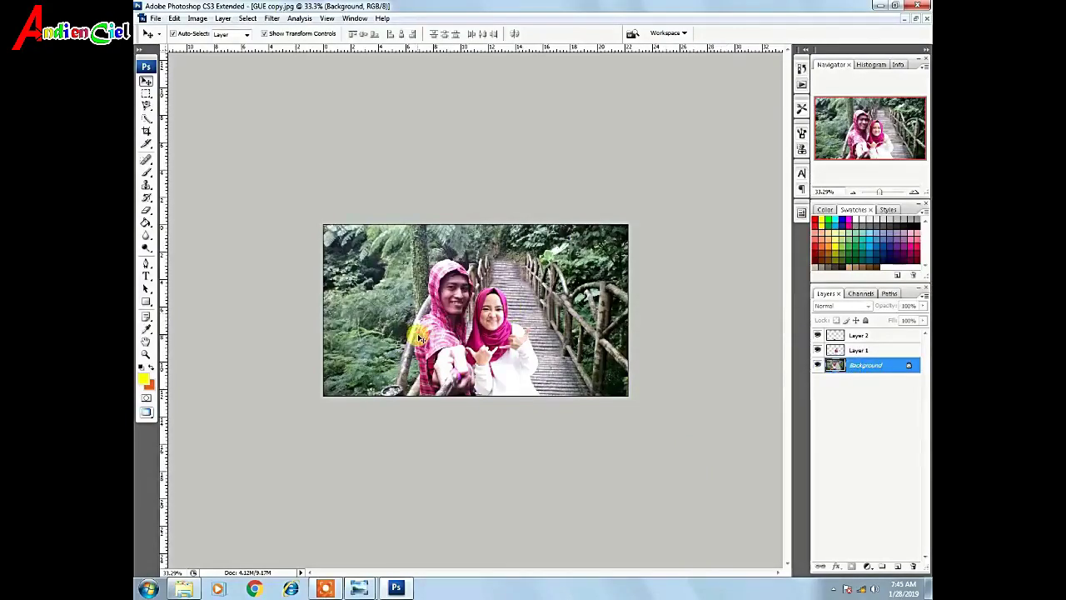
click(197, 18)
mouse_move(205, 32)
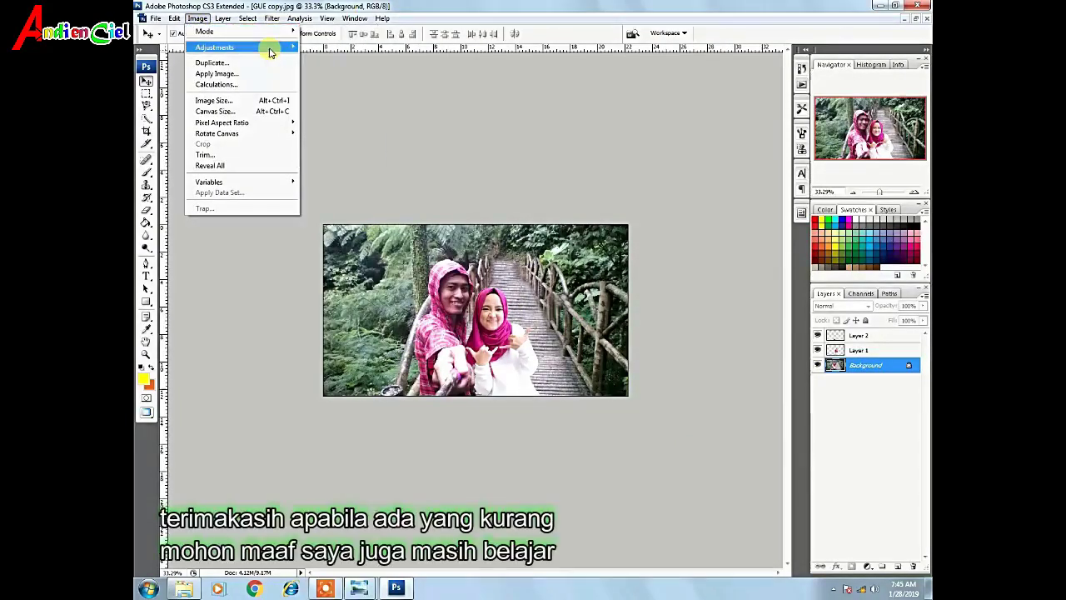
click(329, 48)
drag(745, 394, 609, 397)
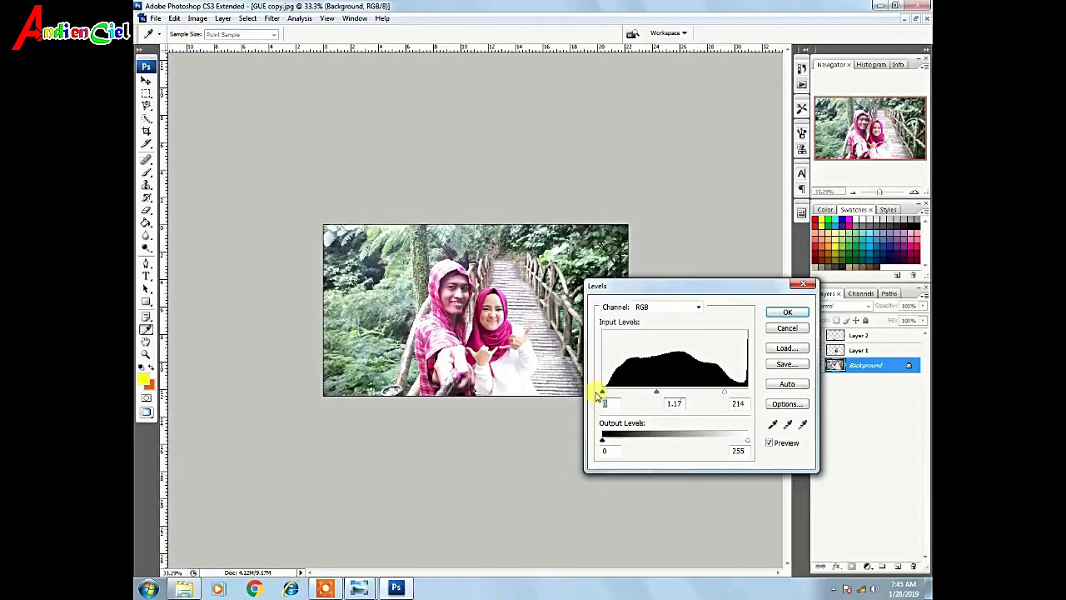
click(783, 312)
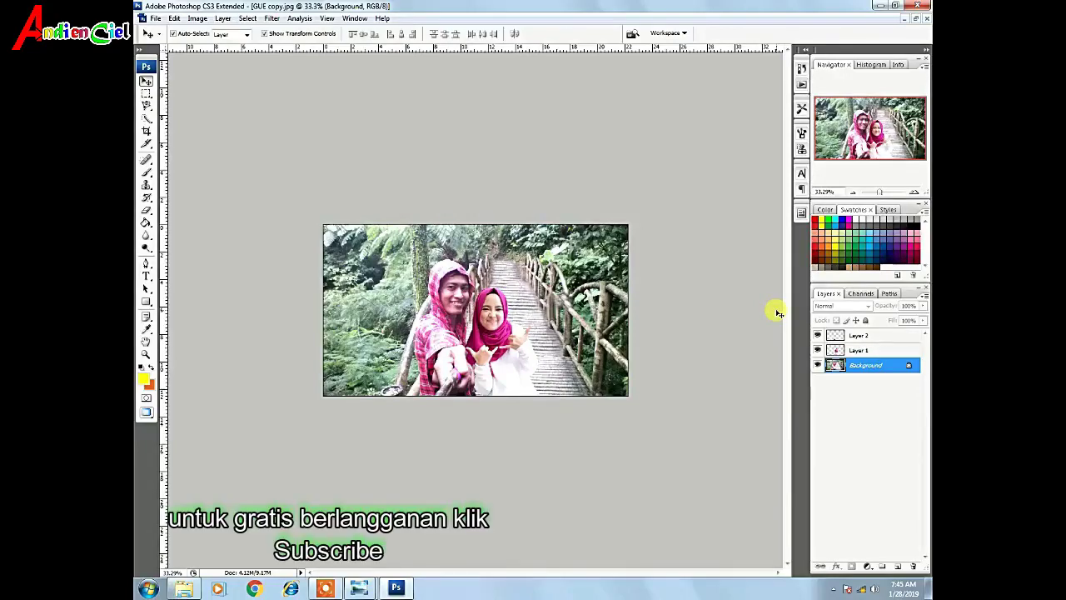